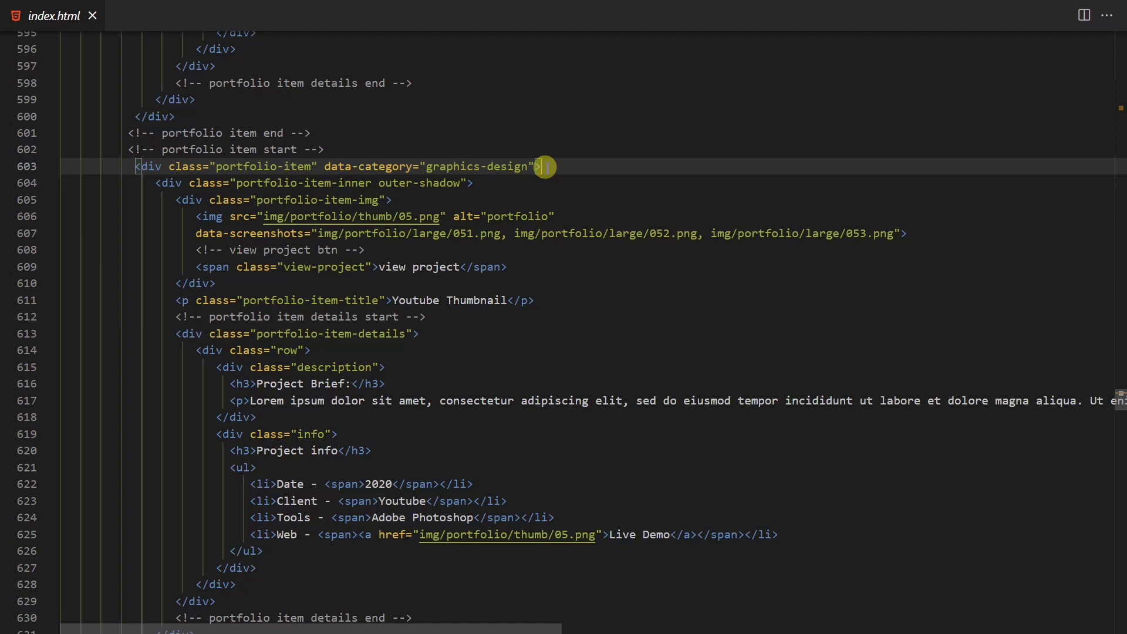
Find the editor's line height in the user settings, set it to 4, and check the line spacing in index.html.
key("ctrl+comma")
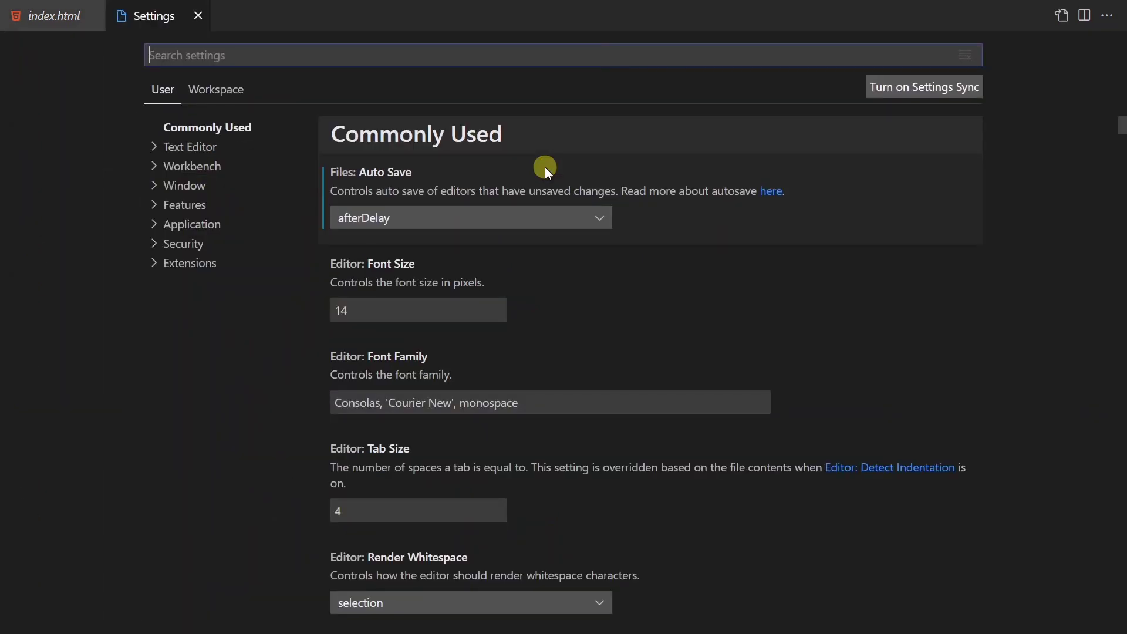
type("line")
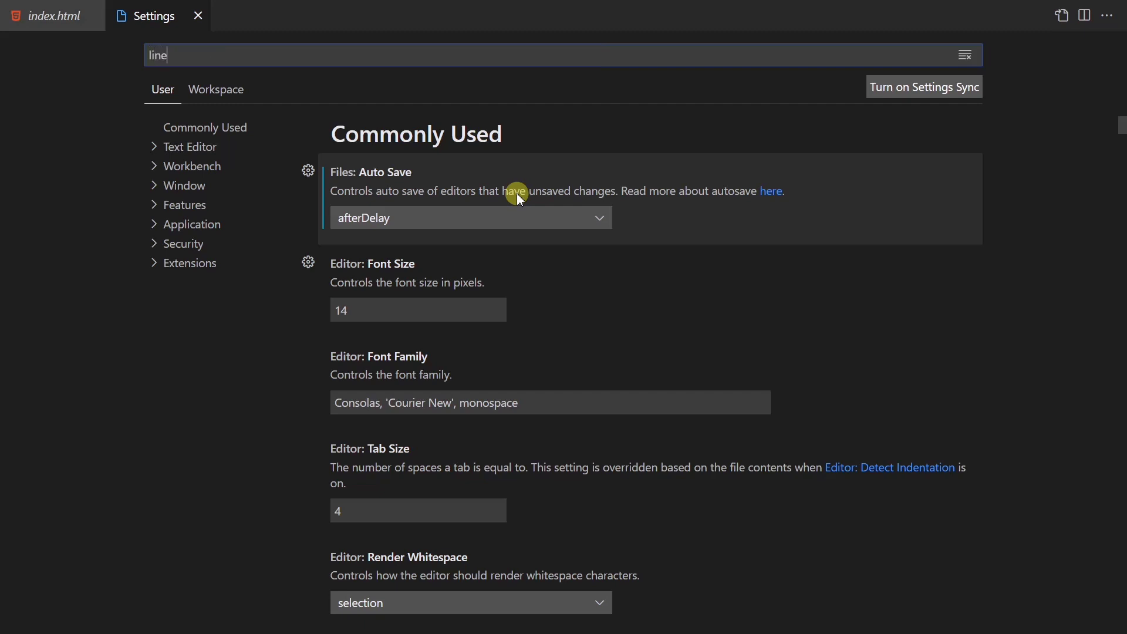
type(" hei")
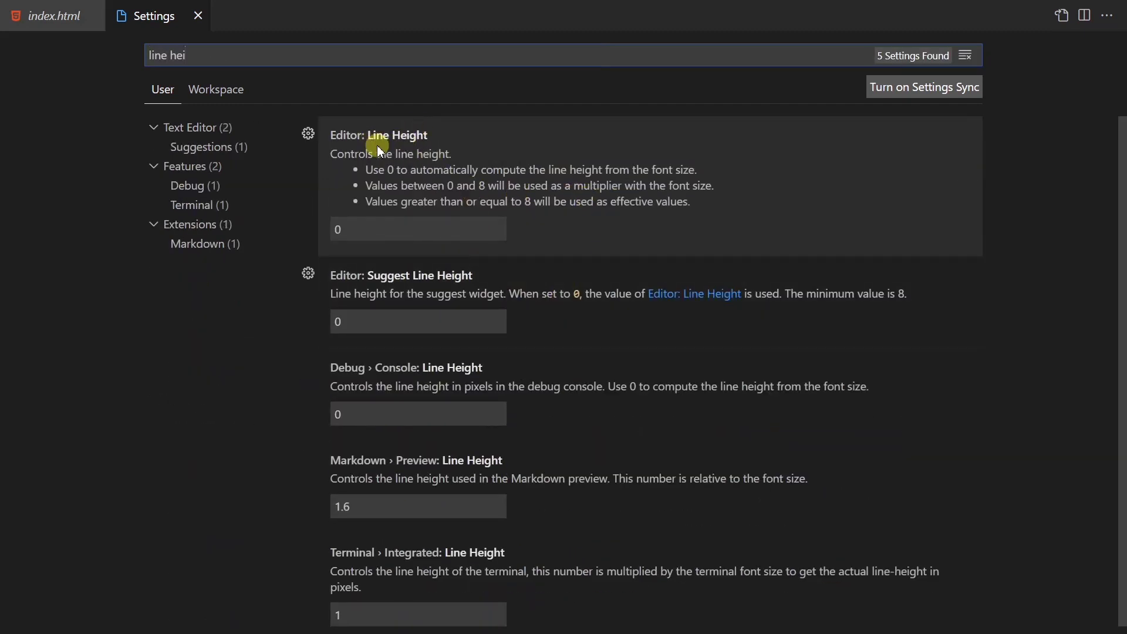
double_click(351, 229)
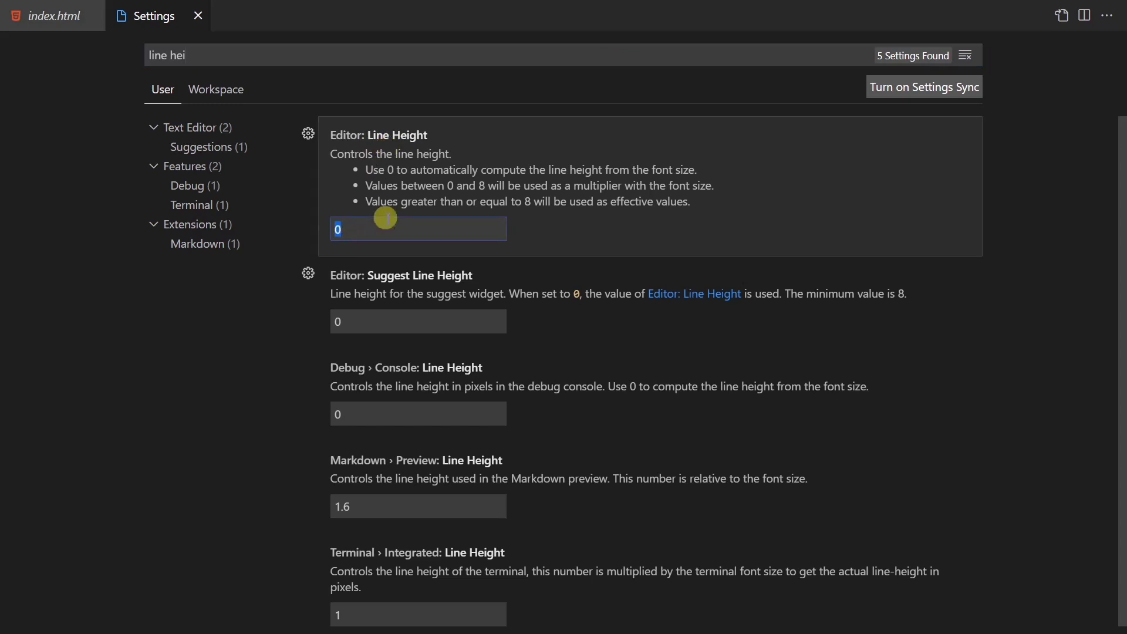
type("4")
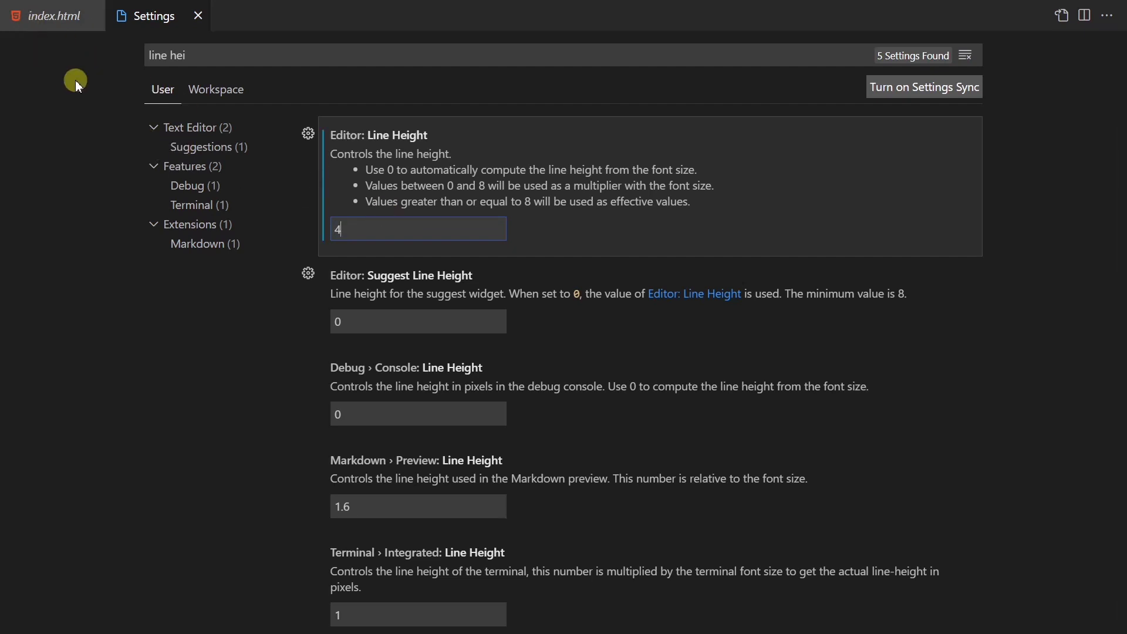
left_click(41, 18)
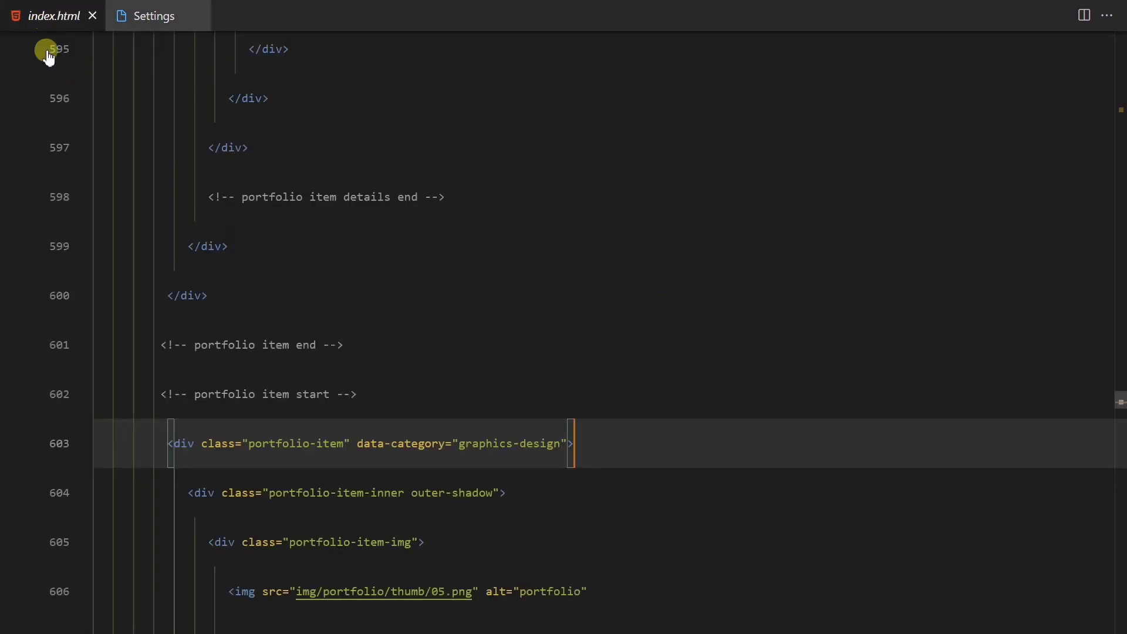
scroll(391, 284, "up", 8)
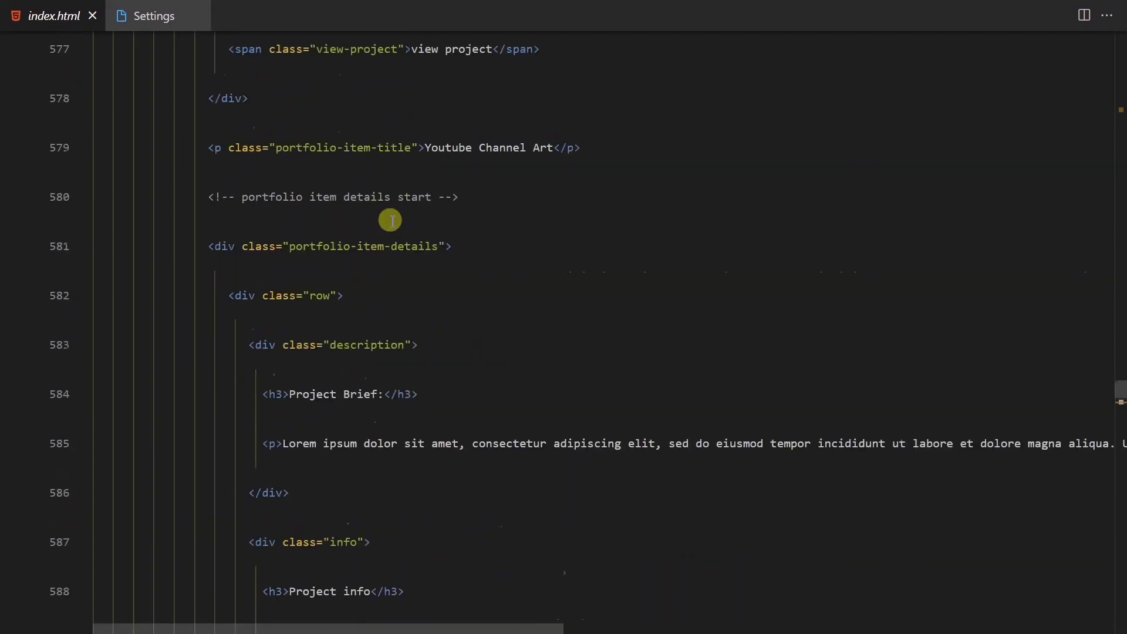
mouse_move(226, 156)
left_mouse_down()
mouse_move(251, 153)
mouse_move(216, 150)
left_mouse_up()
left_click(296, 147)
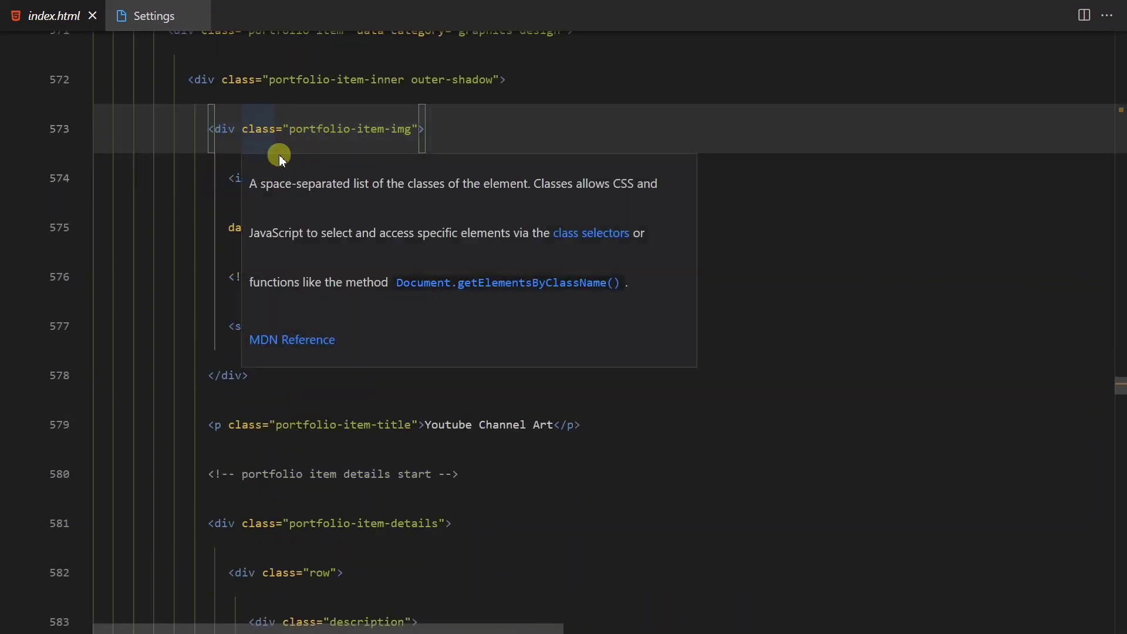
Set the editor's line height to 2 and check the line spacing in index.html.
left_click(149, 17)
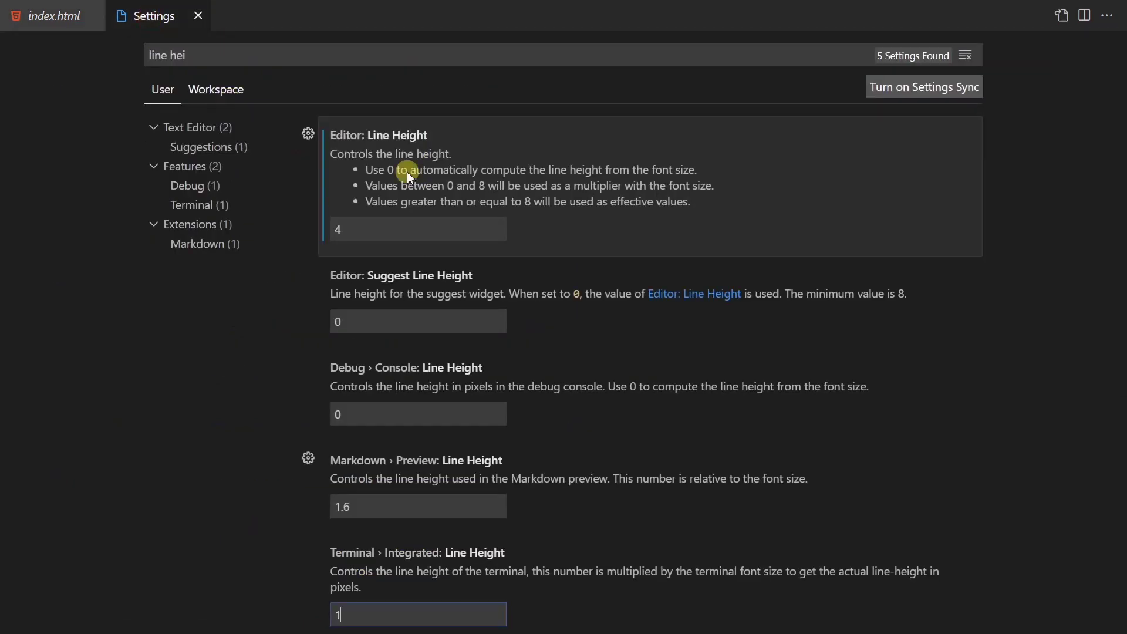
key("BackSpace")
type("2")
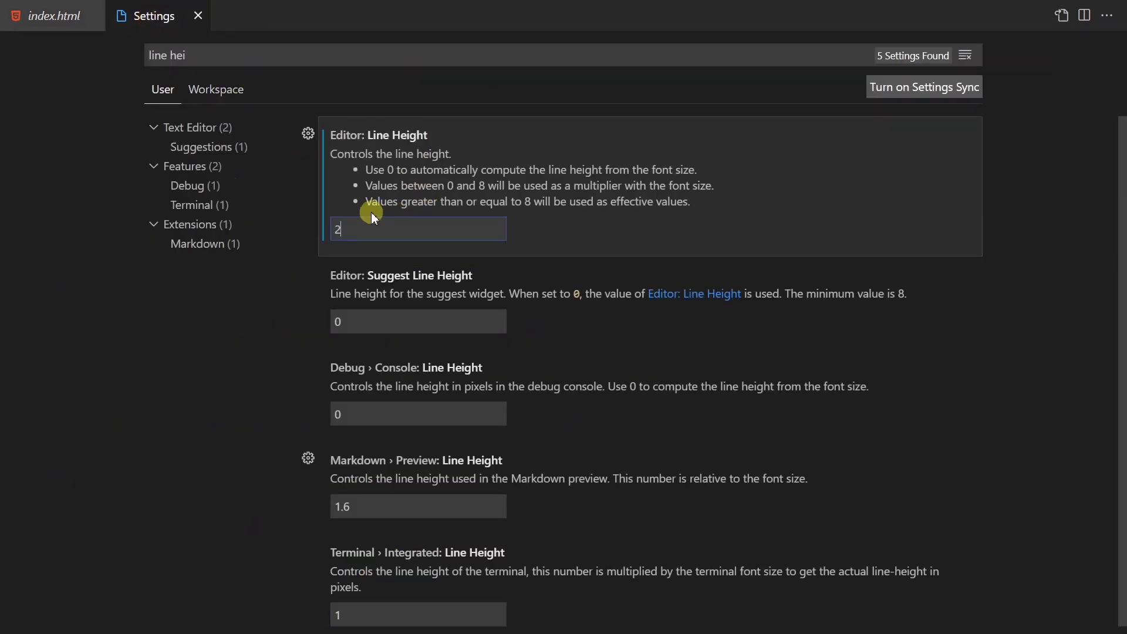
left_click(50, 11)
scroll(360, 269, "up", 1)
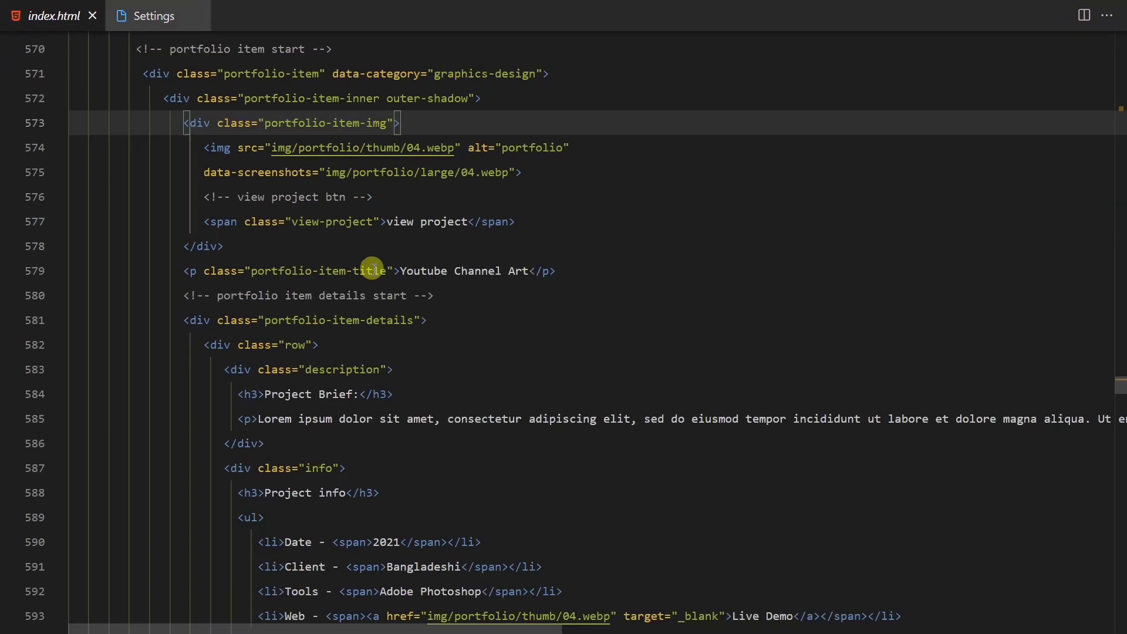
left_click(178, 88)
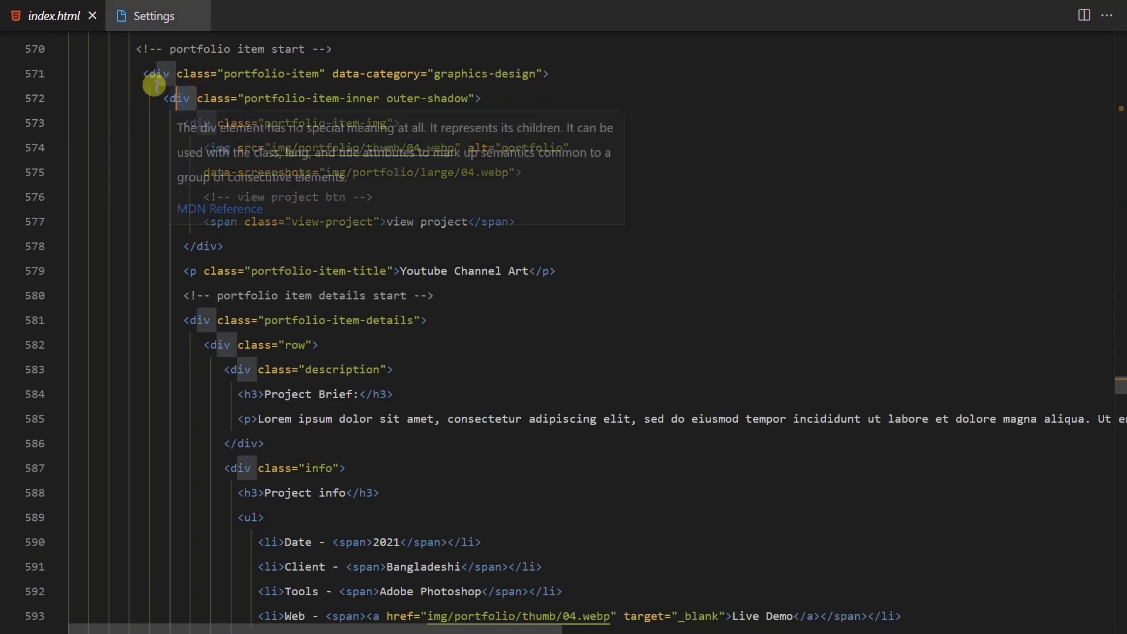
left_click(372, 270)
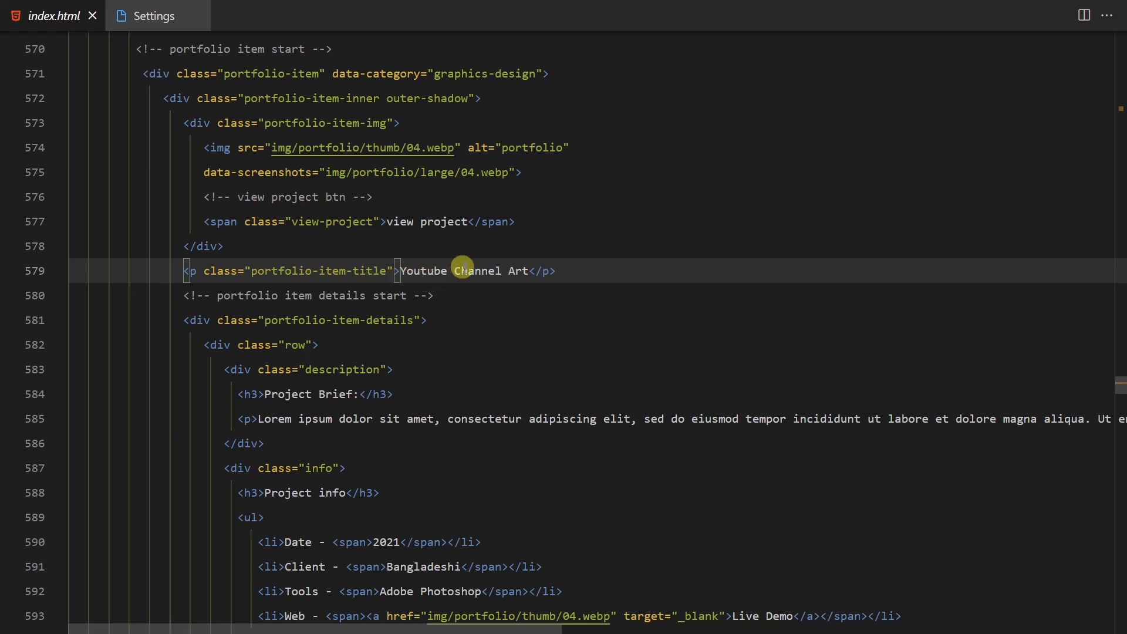
left_click_drag(464, 270, 271, 262)
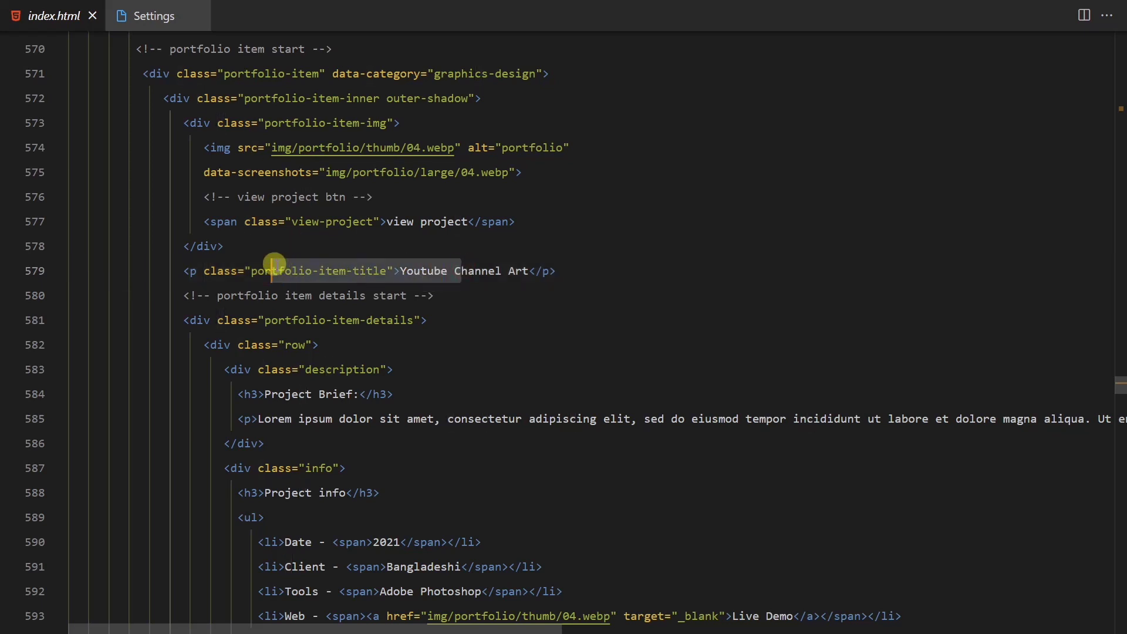
left_click(478, 267)
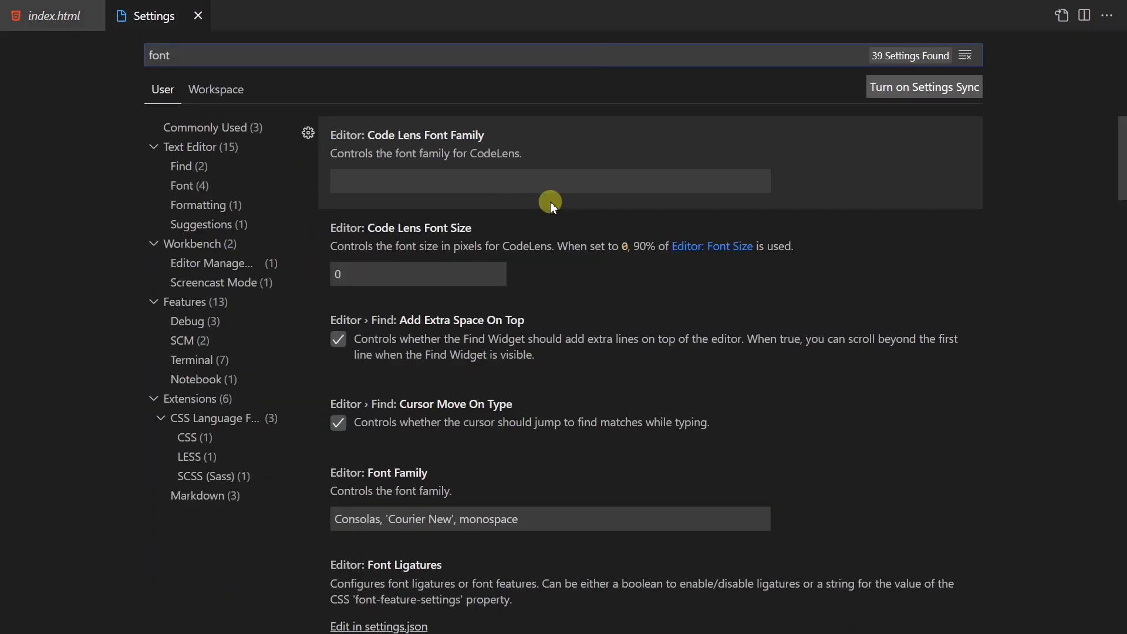
Search the settings for font size, set the editor's font size to 18, and check the code in index.html.
type("size")
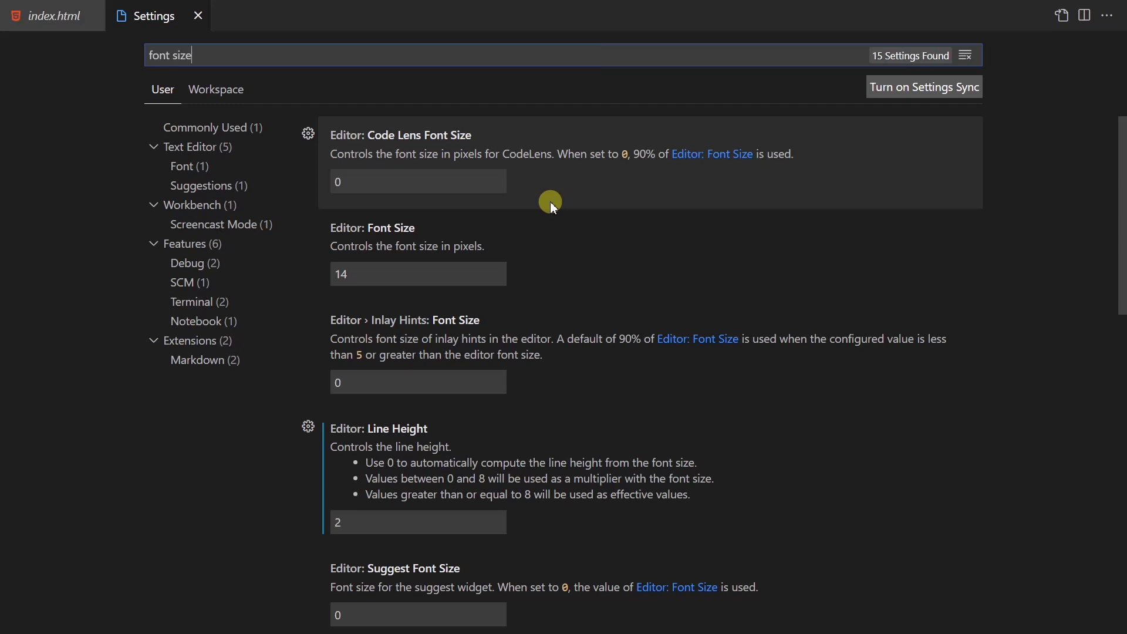
left_click(363, 270)
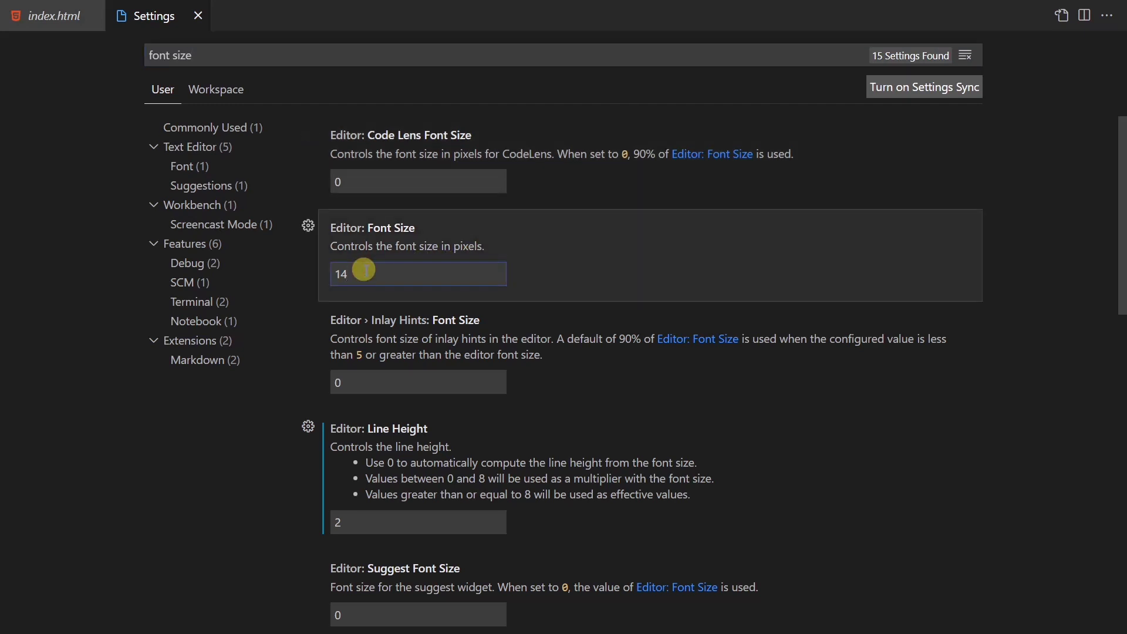
key("BackSpace")
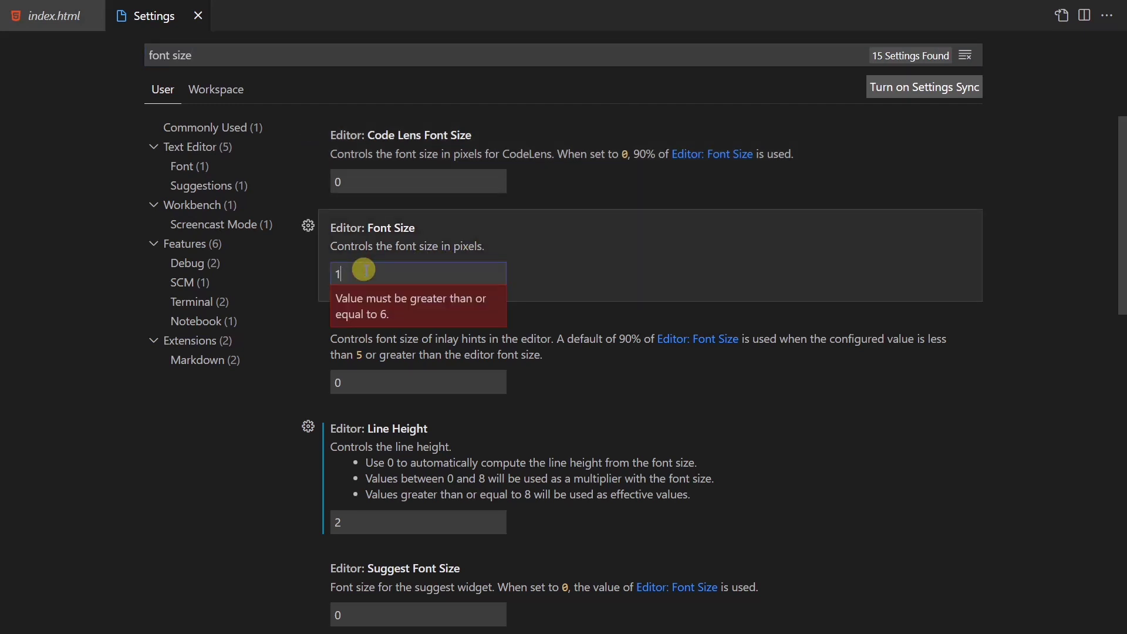
type("8")
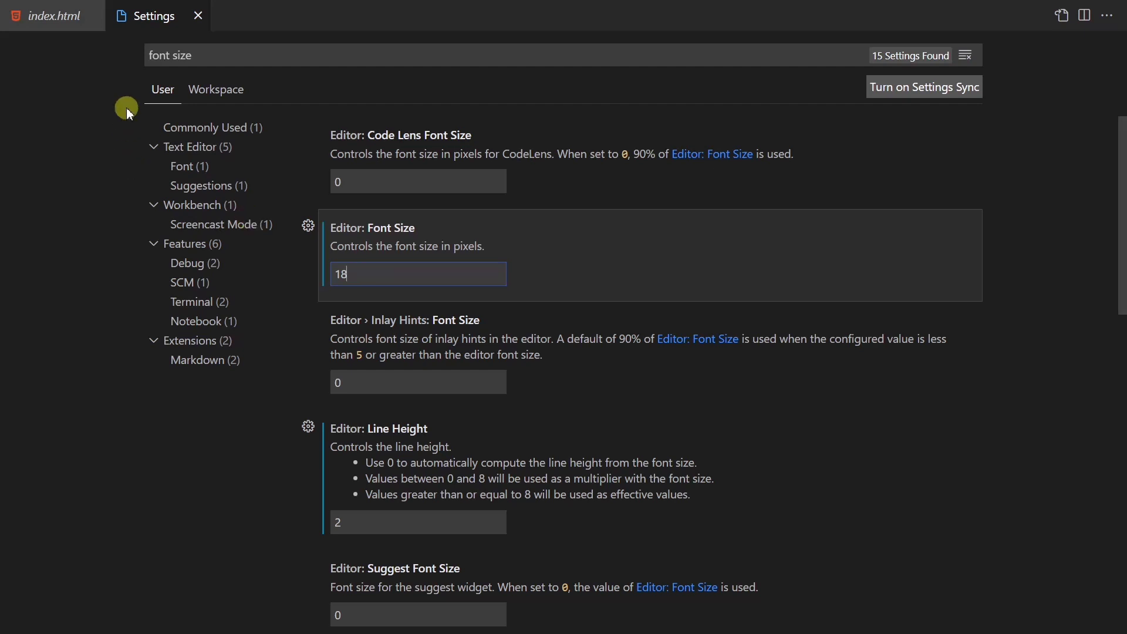
left_click(68, 15)
scroll(585, 251, "up", 1)
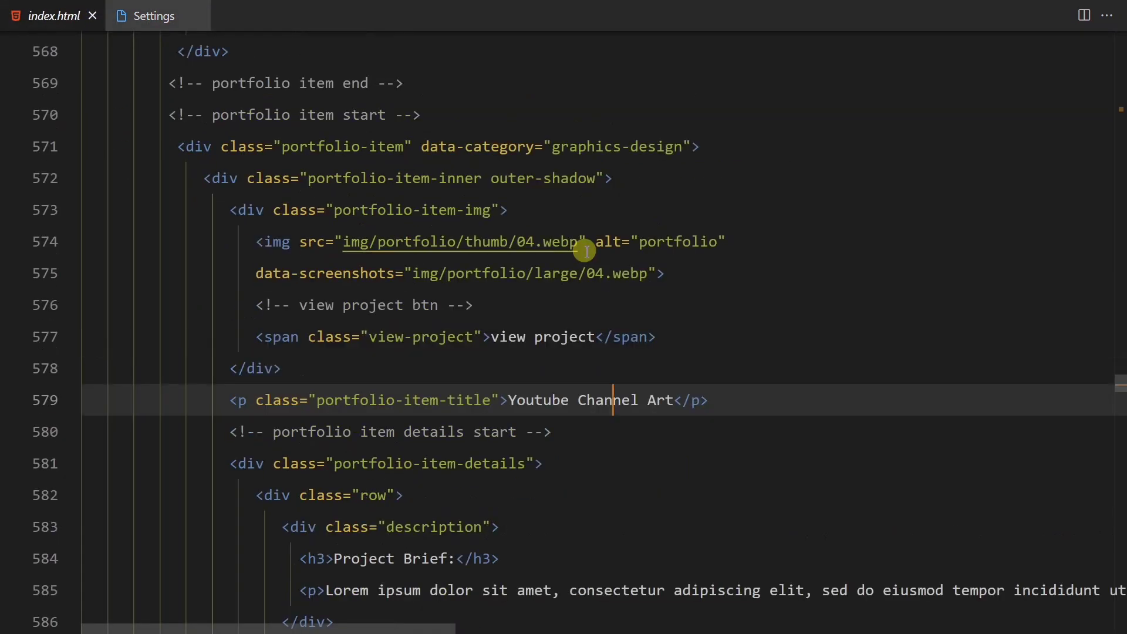
Set the editor's font size to 20 and check the text size in index.html.
left_click(154, 16)
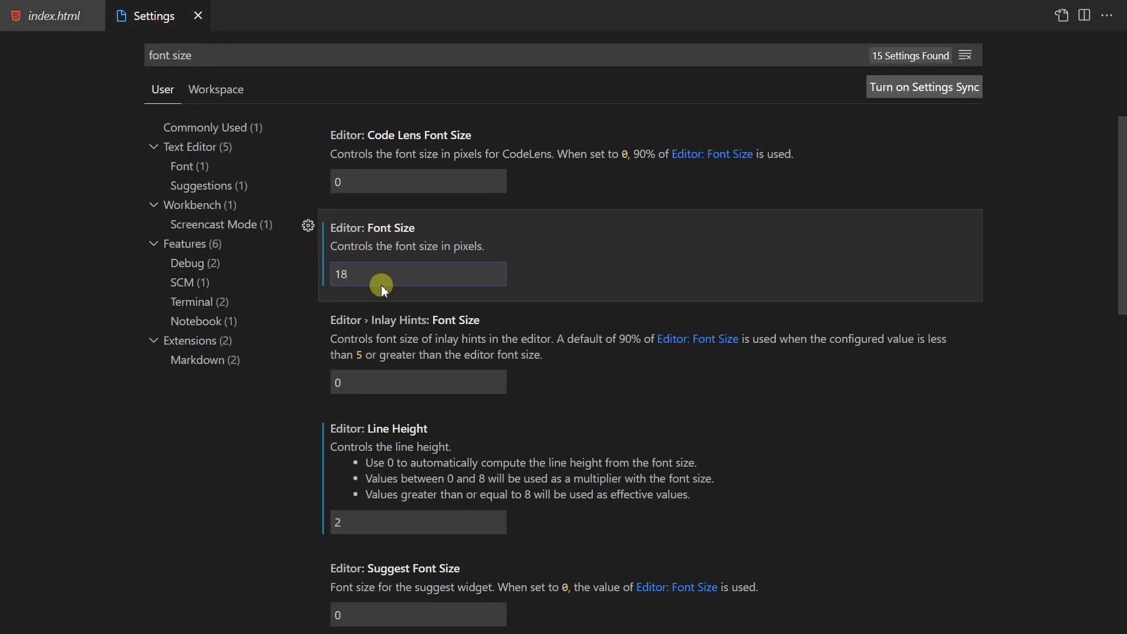
key("BackSpace")
key("BackSpace")
type("22")
left_click(35, 15)
scroll(418, 245, "up", 1)
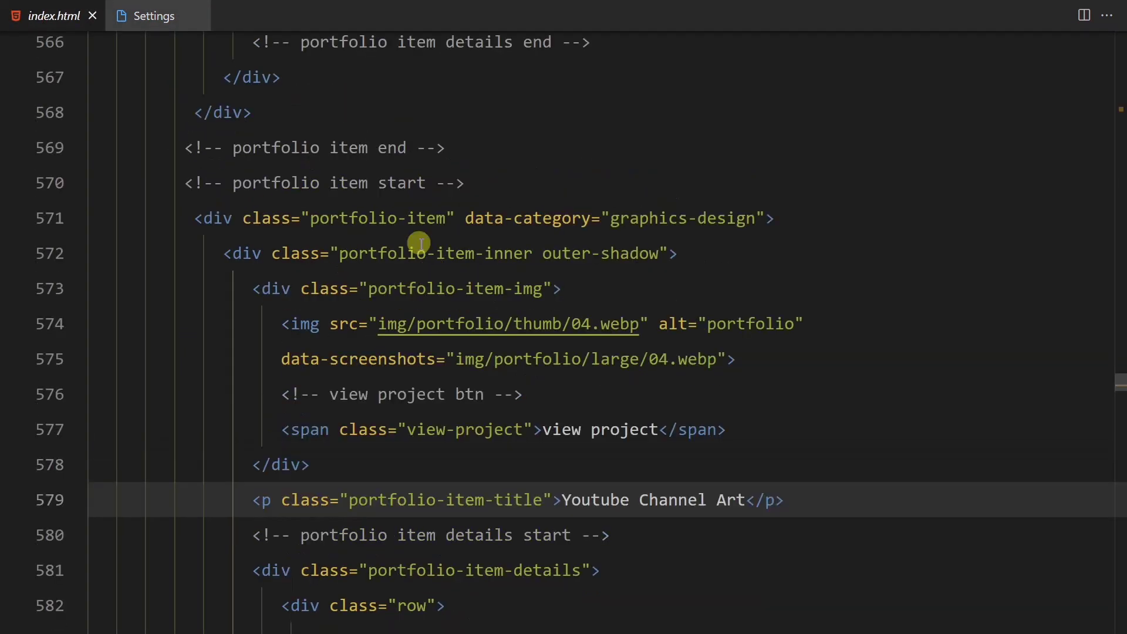
scroll(411, 227, "down", 1)
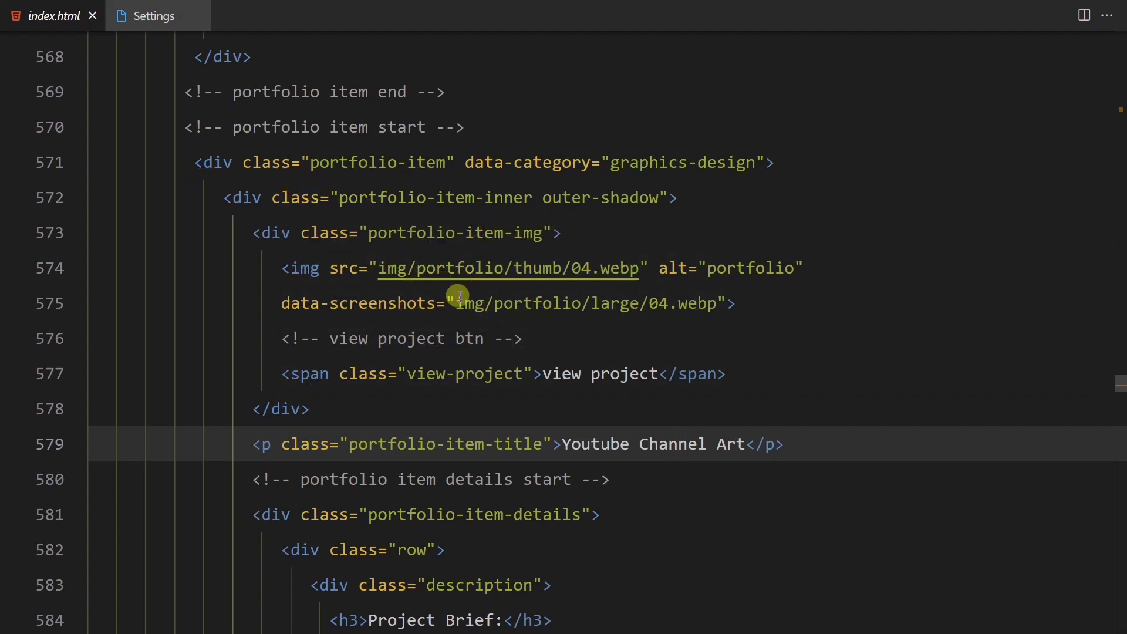
scroll(458, 294, "down", 1)
left_click(766, 379)
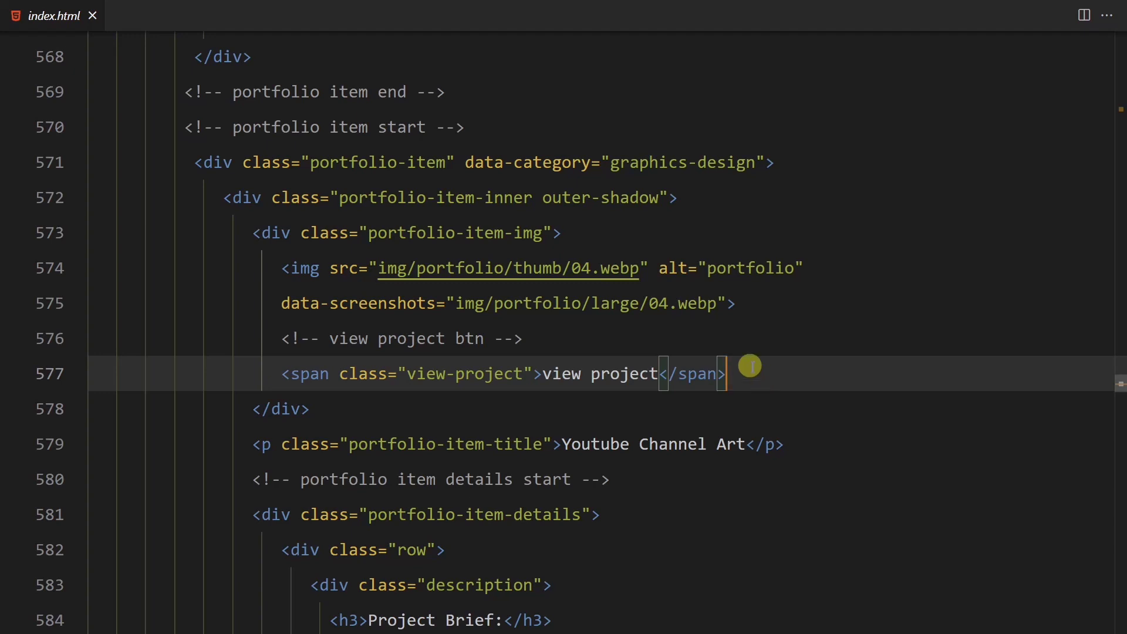
left_click(527, 340)
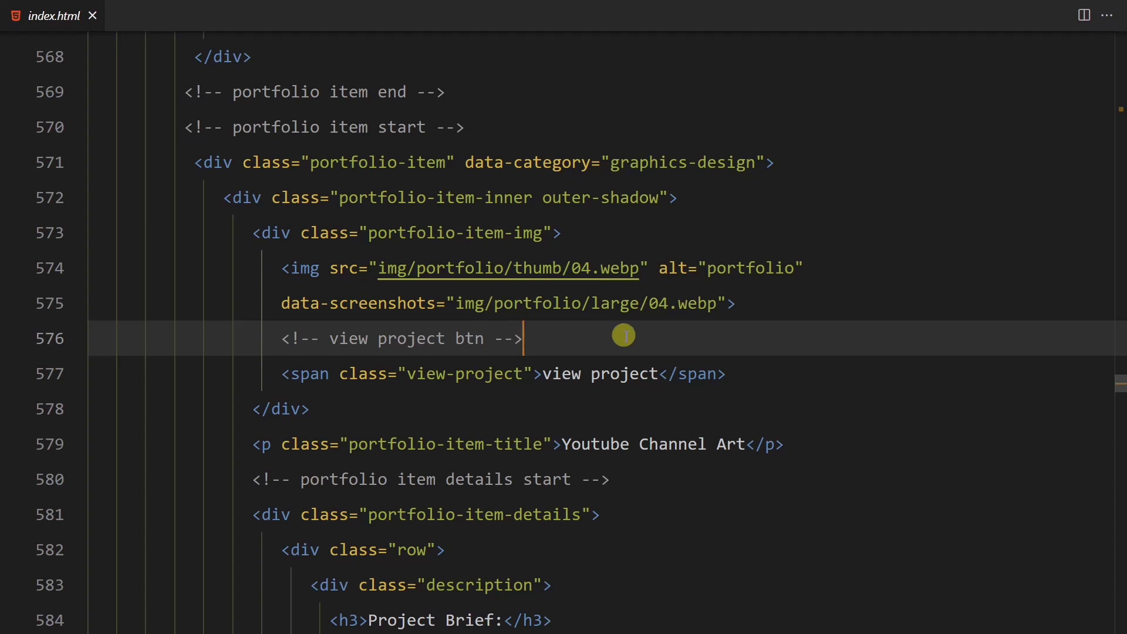
Search the settings for cursor, set the editor's cursor blinking to smooth, and check the animation in index.html.
key("ctrl+comma")
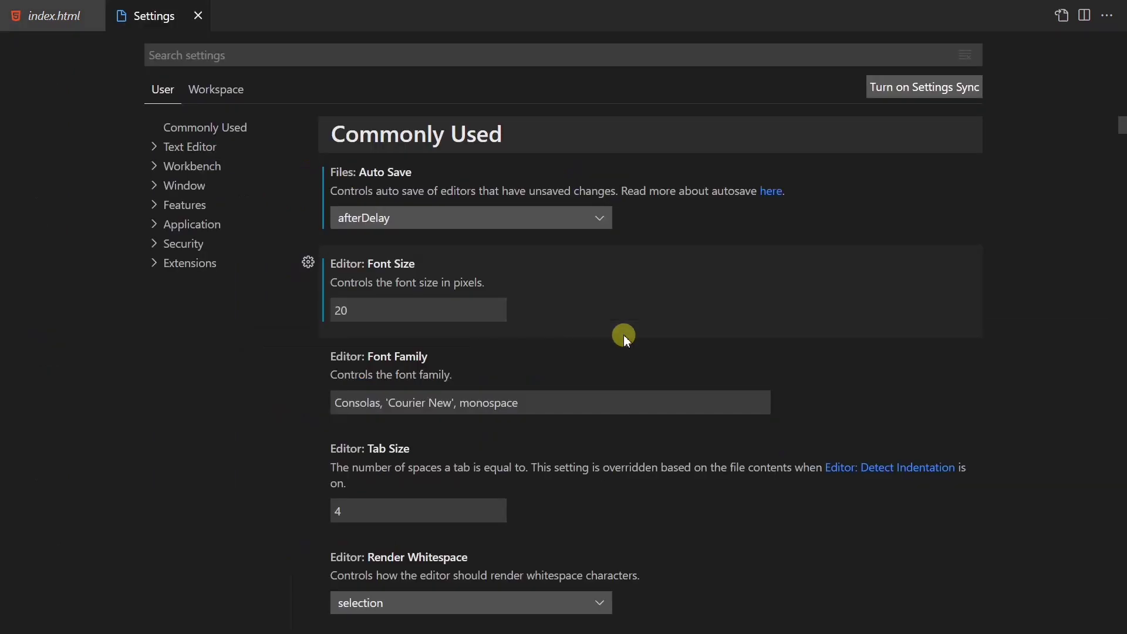
type("c")
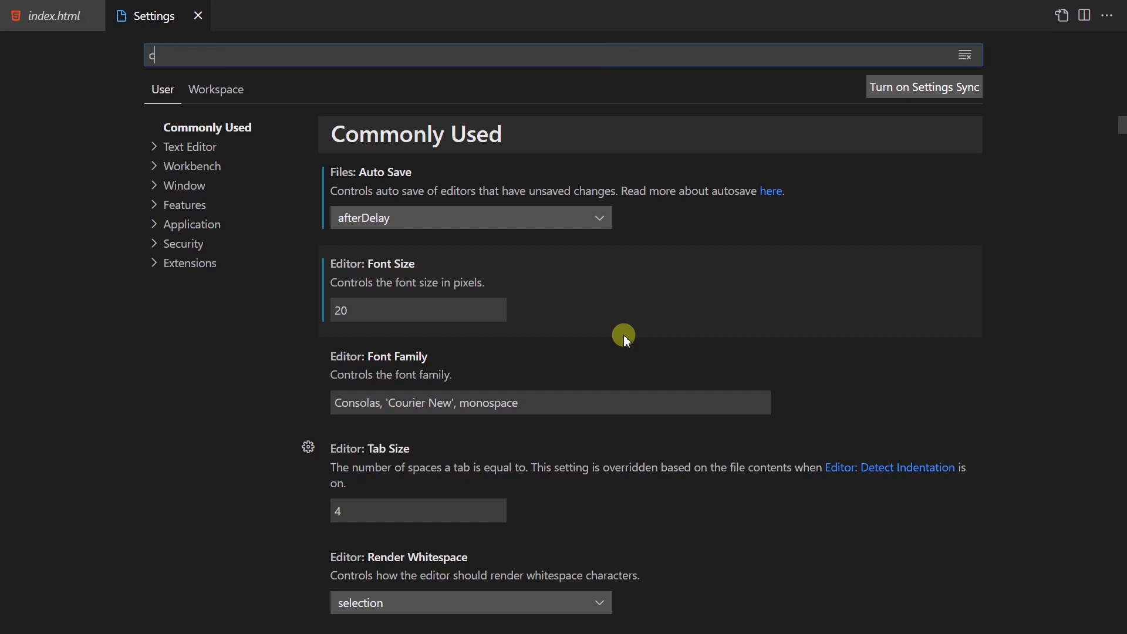
type("urs")
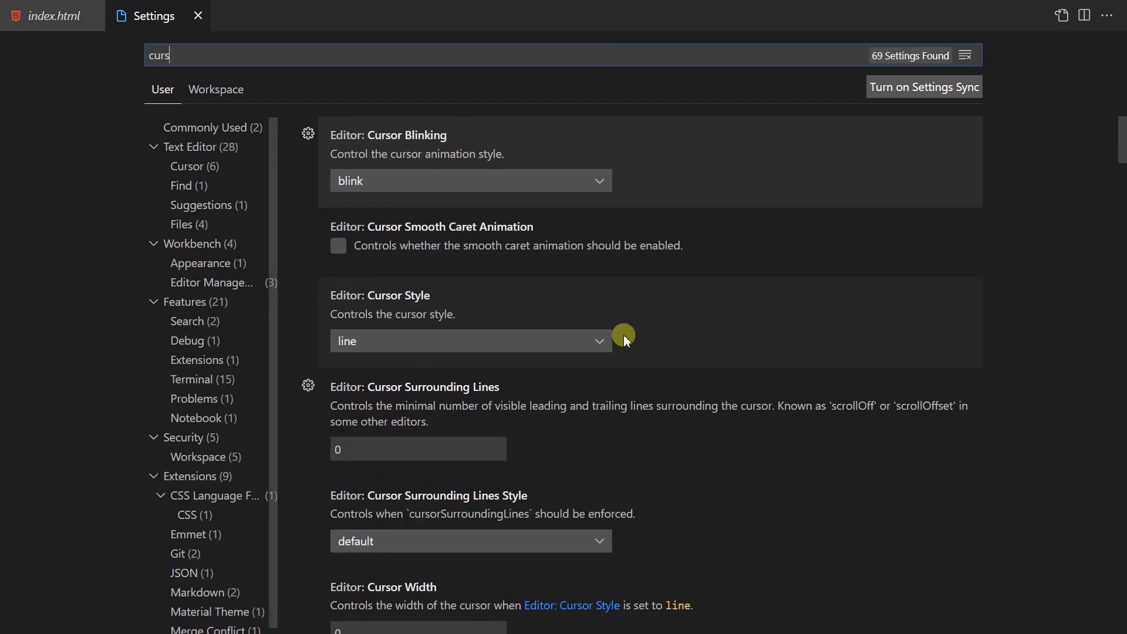
type("or")
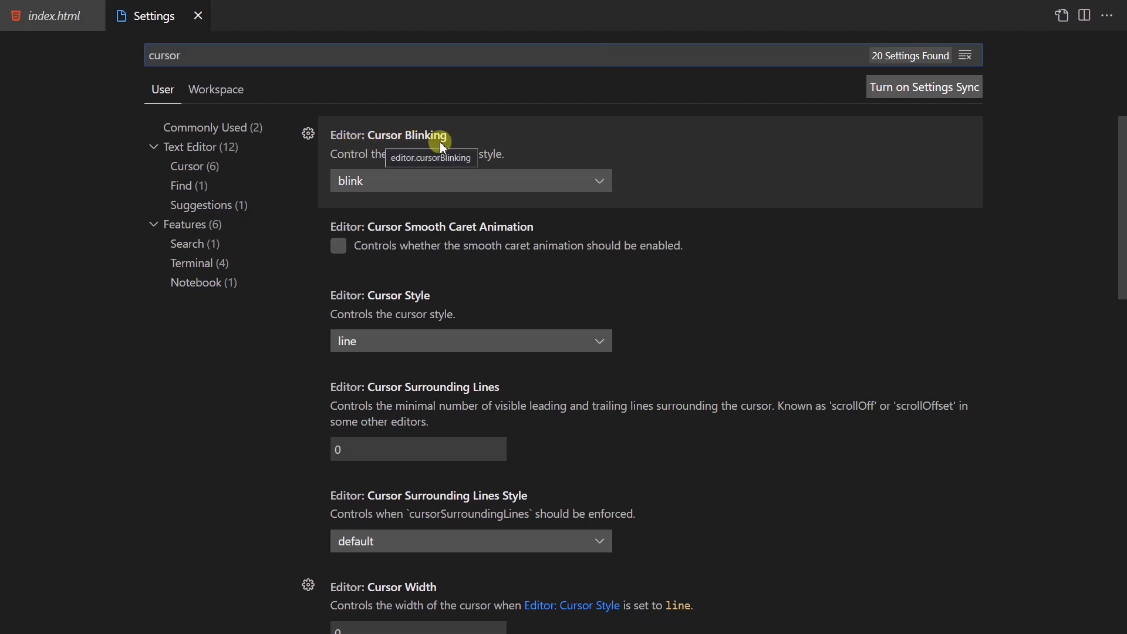
left_click(582, 182)
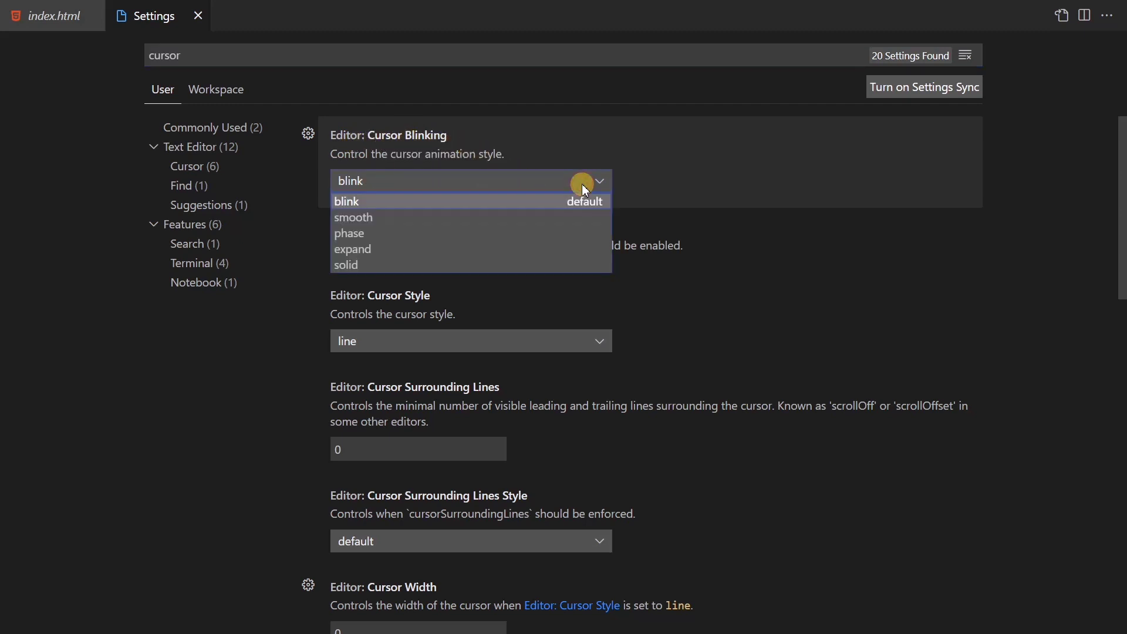
left_click(433, 219)
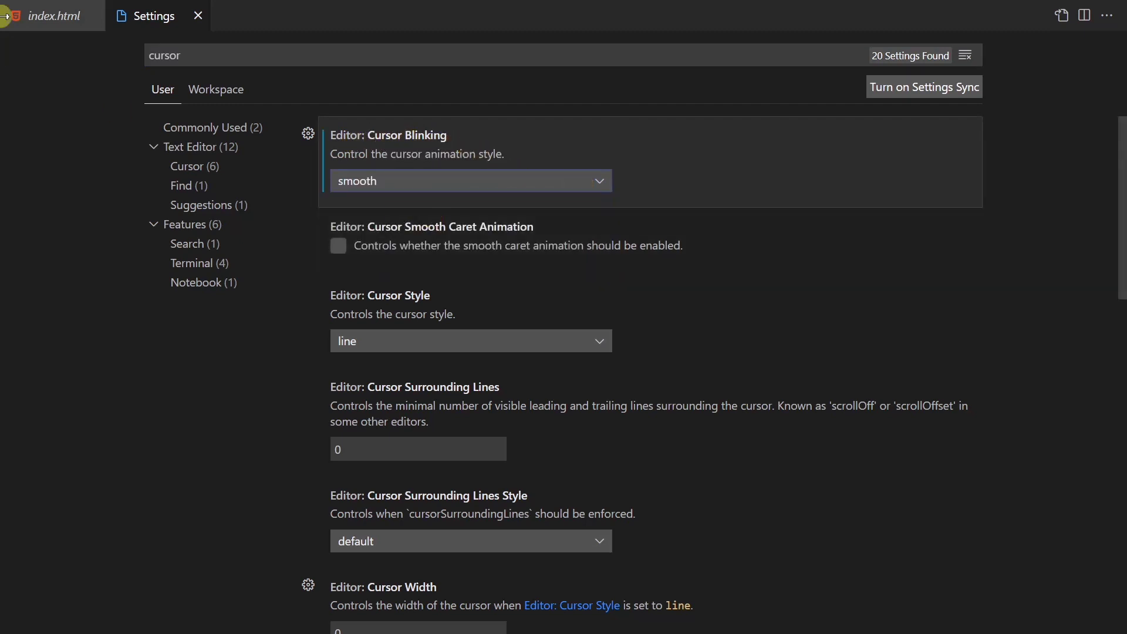
left_click(62, 18)
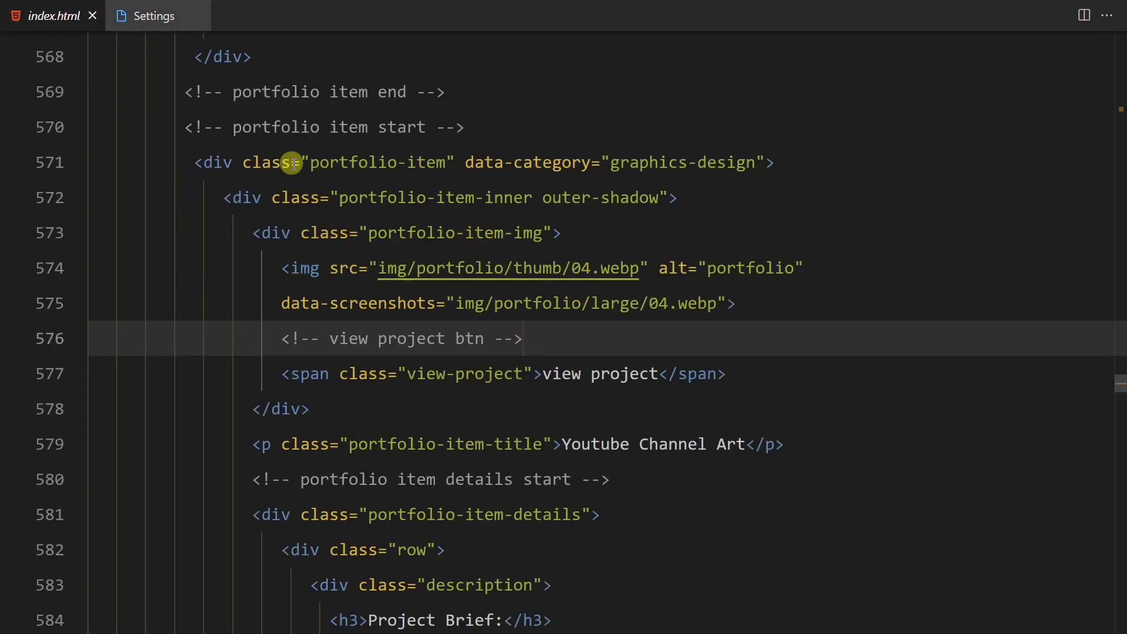
Set the editor's cursor blinking to phase and check the animation in index.html.
left_click(145, 15)
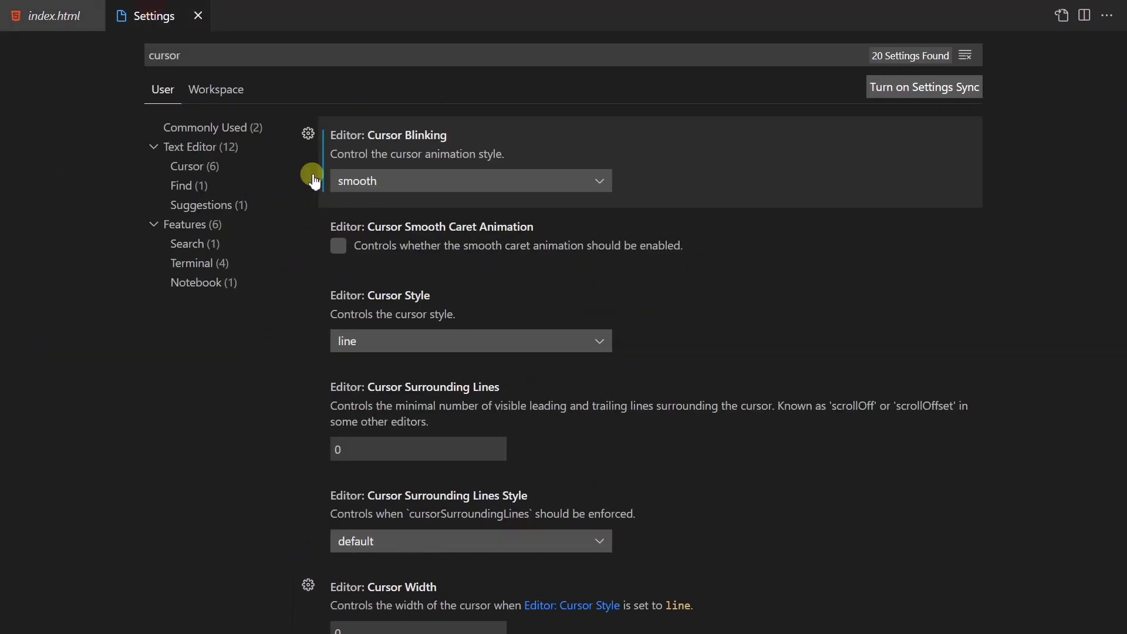
left_click(499, 180)
left_click(440, 233)
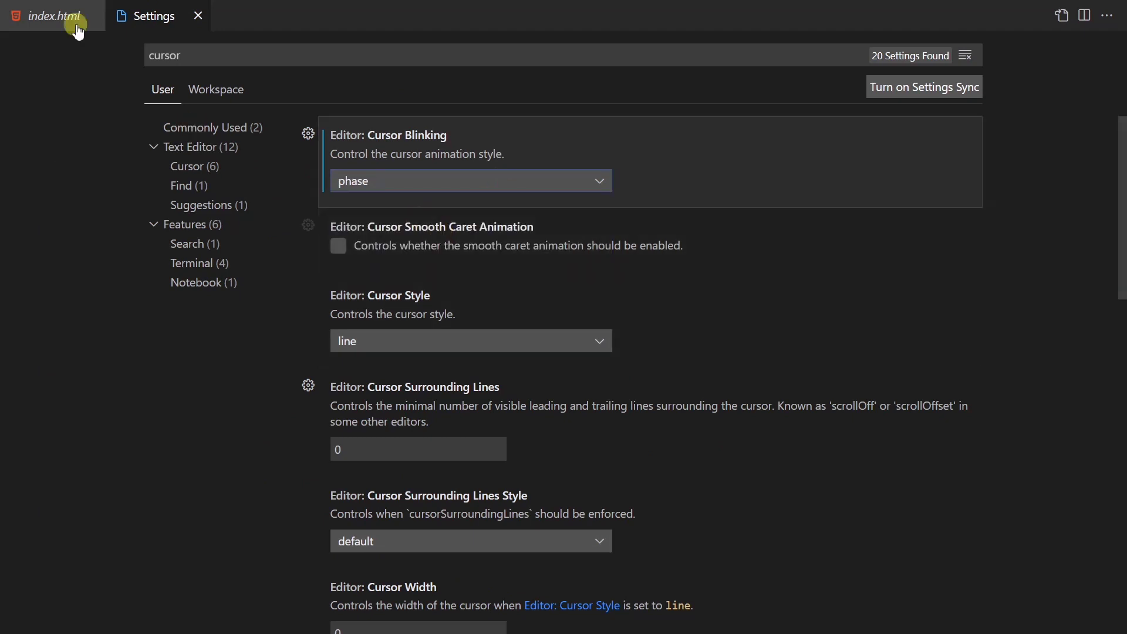
left_click(78, 32)
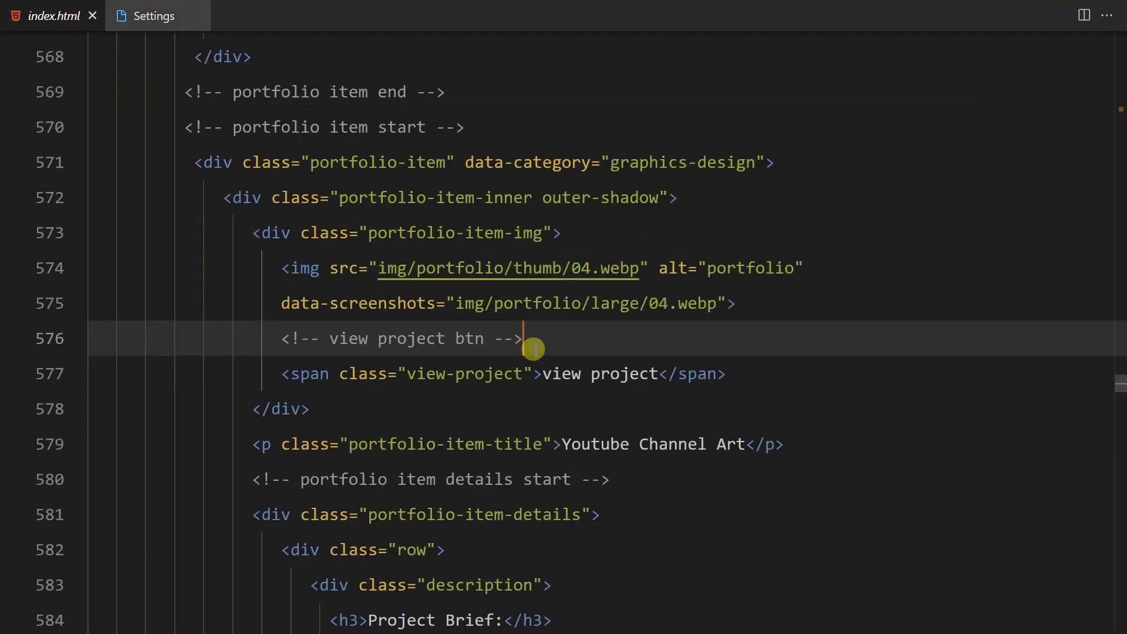
Set the editor's cursor blinking to expand and check the animation on different lines of index.html.
left_click(160, 22)
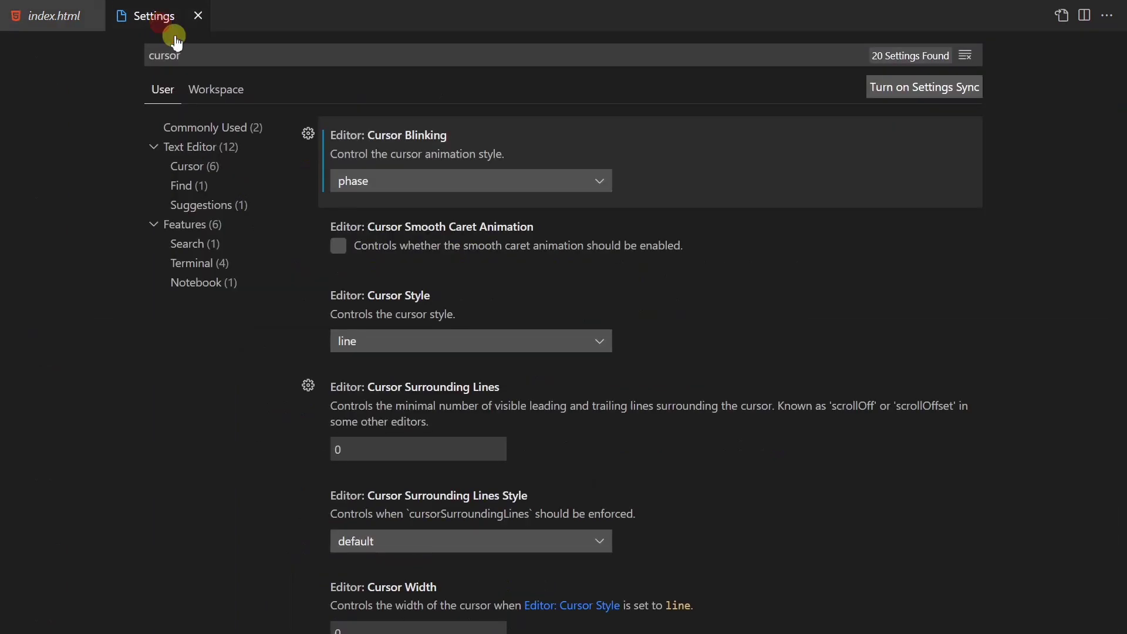
left_click(547, 182)
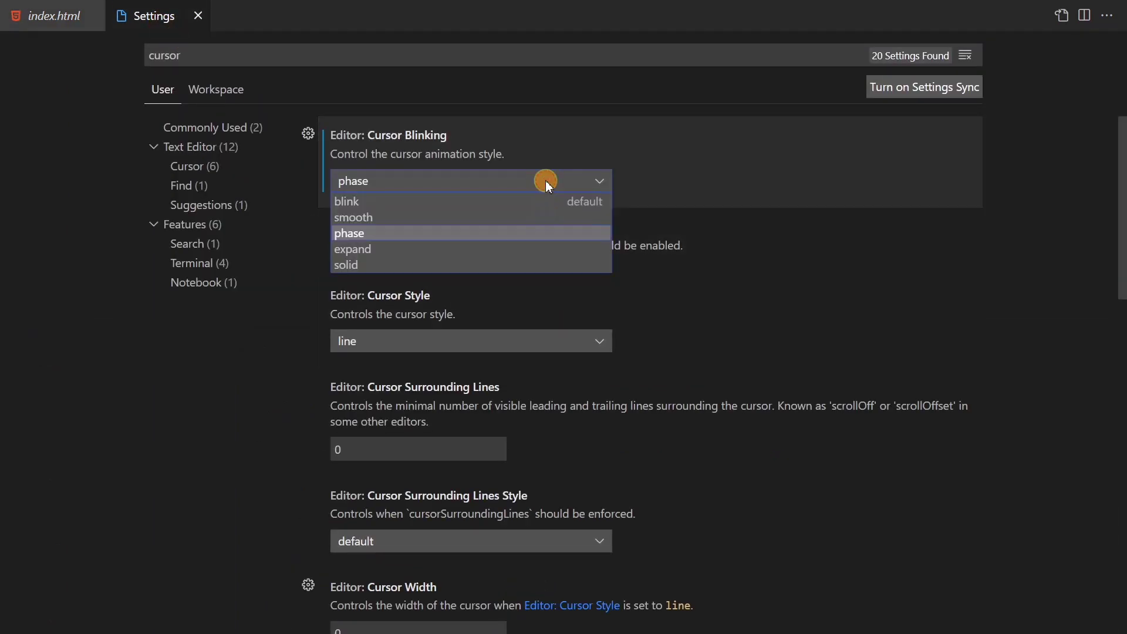
left_click(473, 249)
left_click(27, 16)
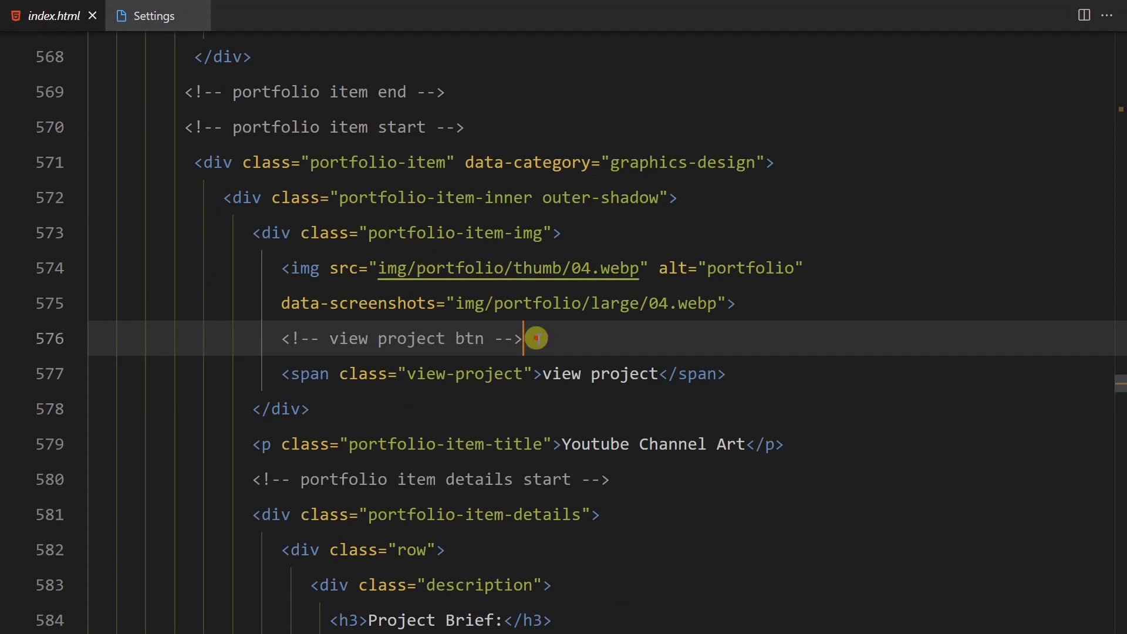
left_click(739, 302)
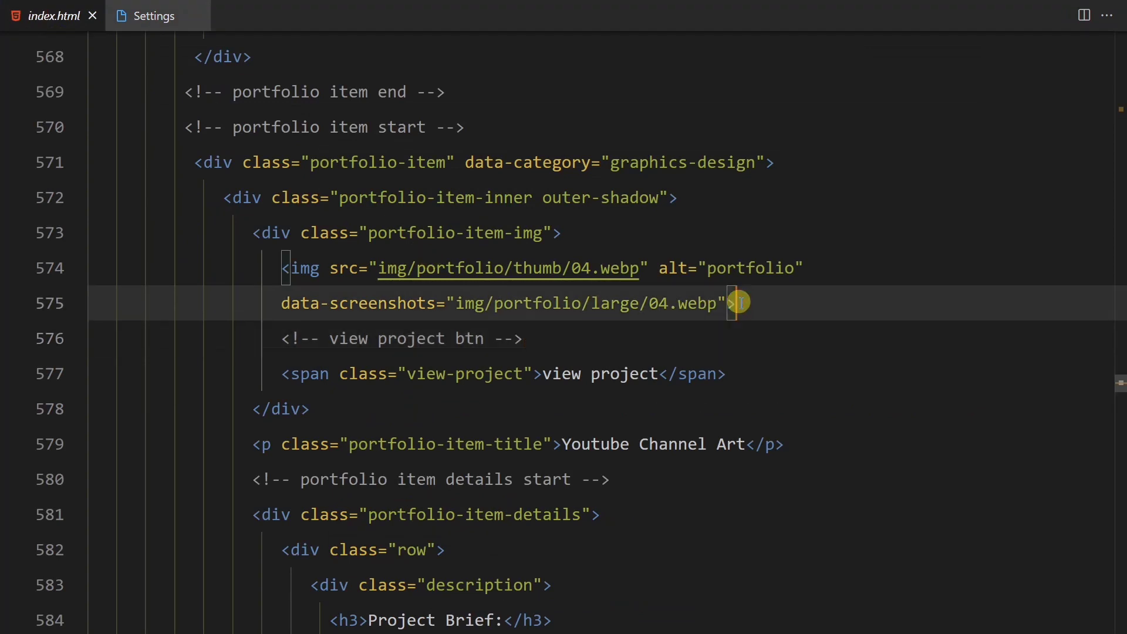
left_click(539, 345)
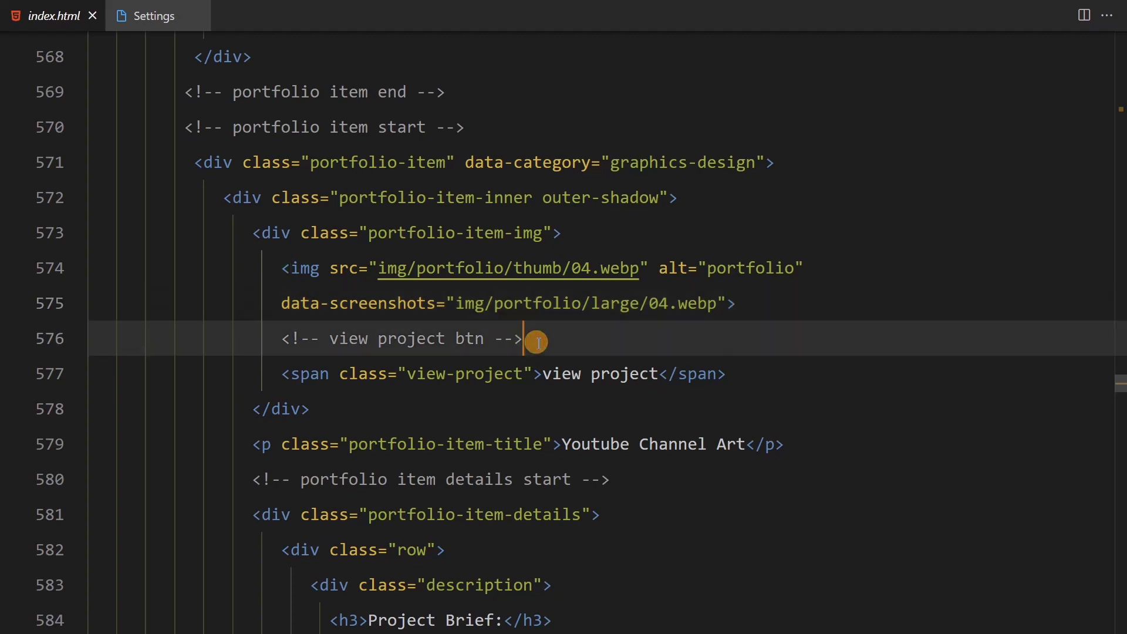
Set the editor's cursor blinking to solid and check the cursor in index.html.
left_click(152, 17)
left_click(424, 181)
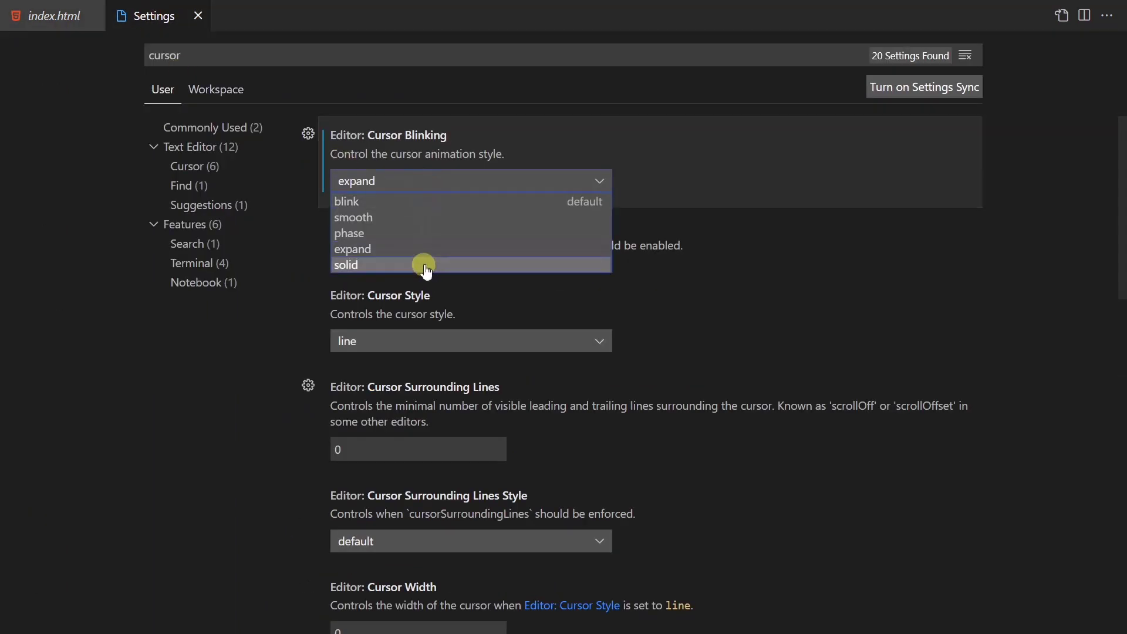
left_click(424, 264)
left_click(65, 16)
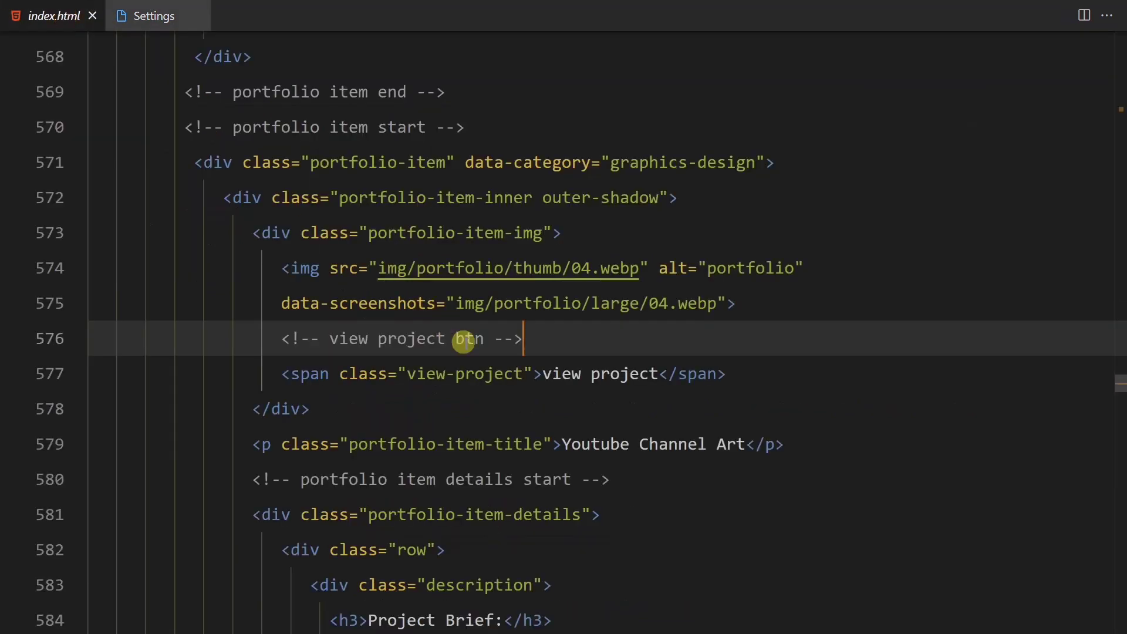
Return to the settings and set the editor's cursor blinking to expand again.
left_click(156, 13)
left_click(431, 184)
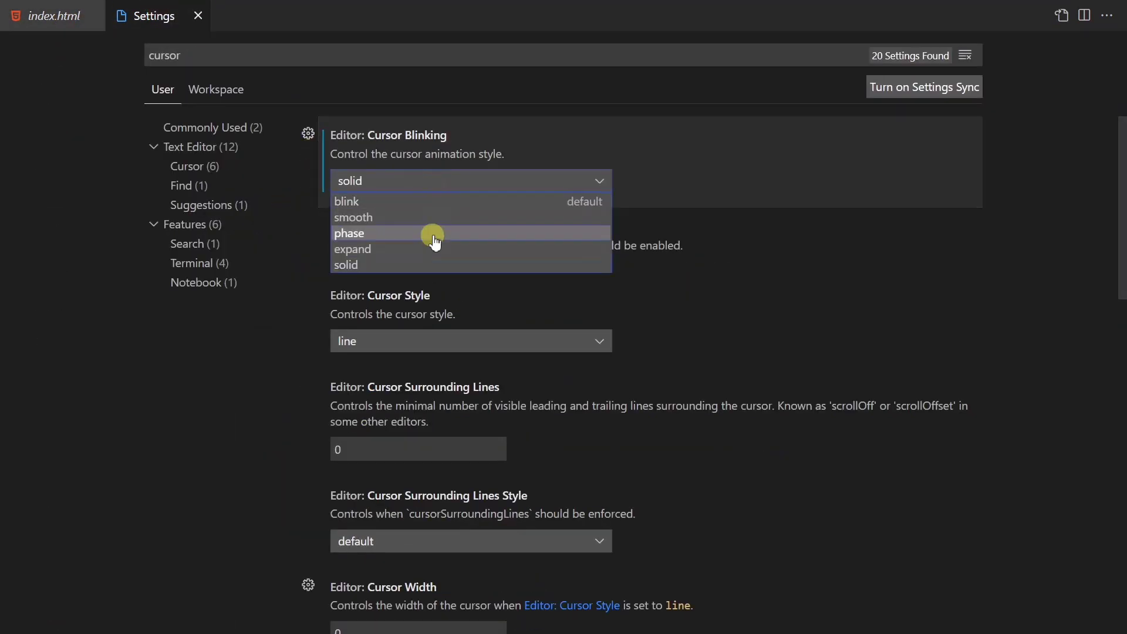
left_click(413, 250)
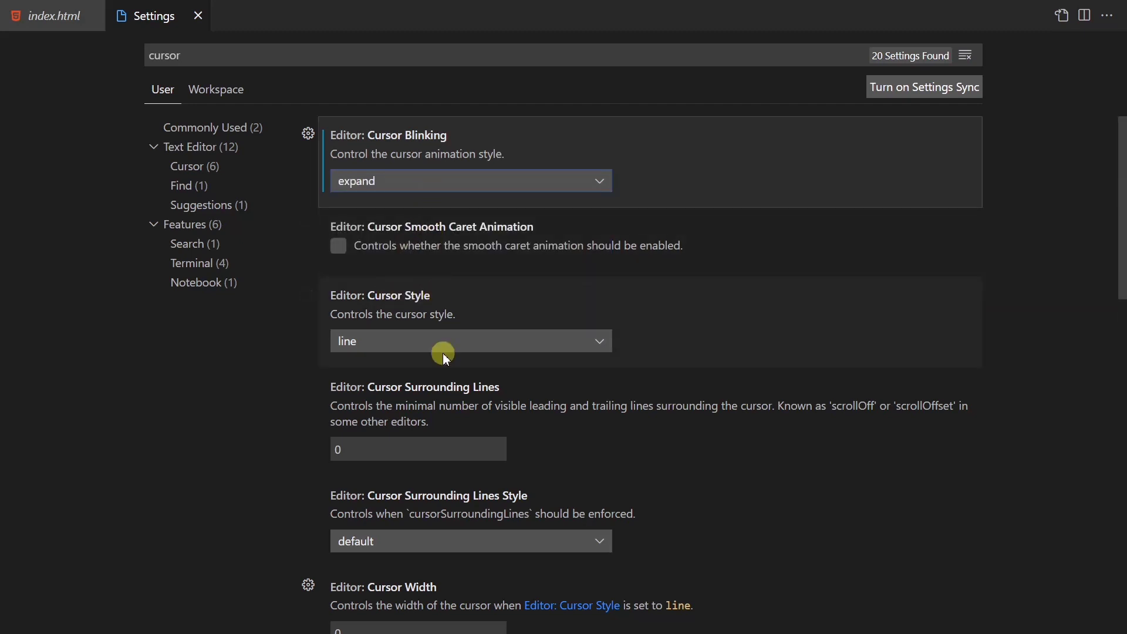
Set the editor's cursor style to block and check the cursor in index.html.
left_click(400, 342)
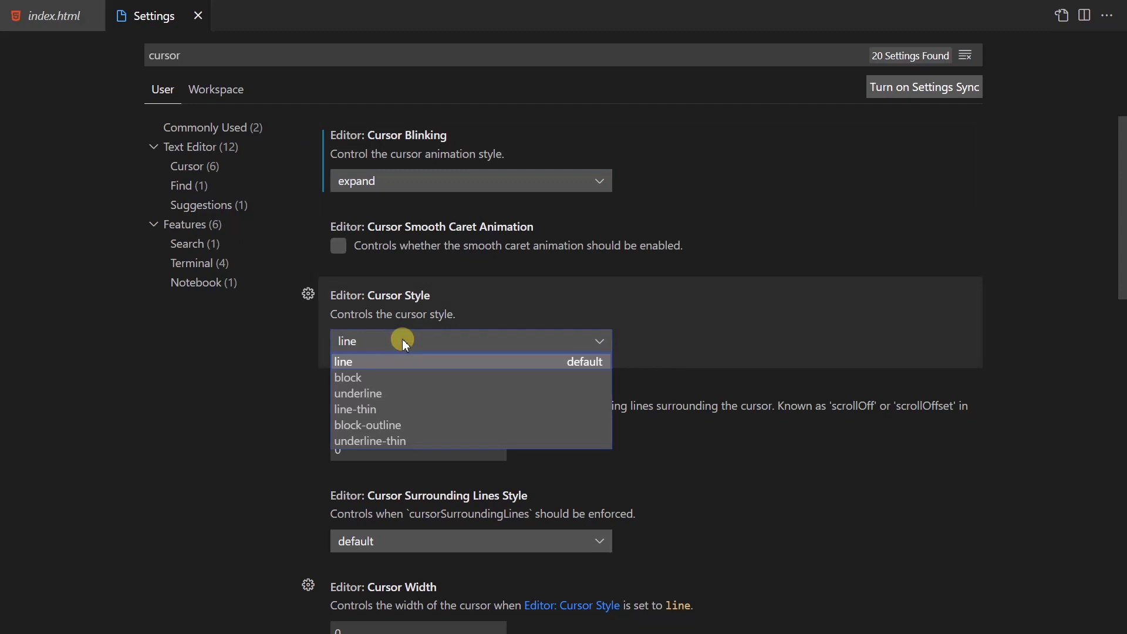
left_click(392, 375)
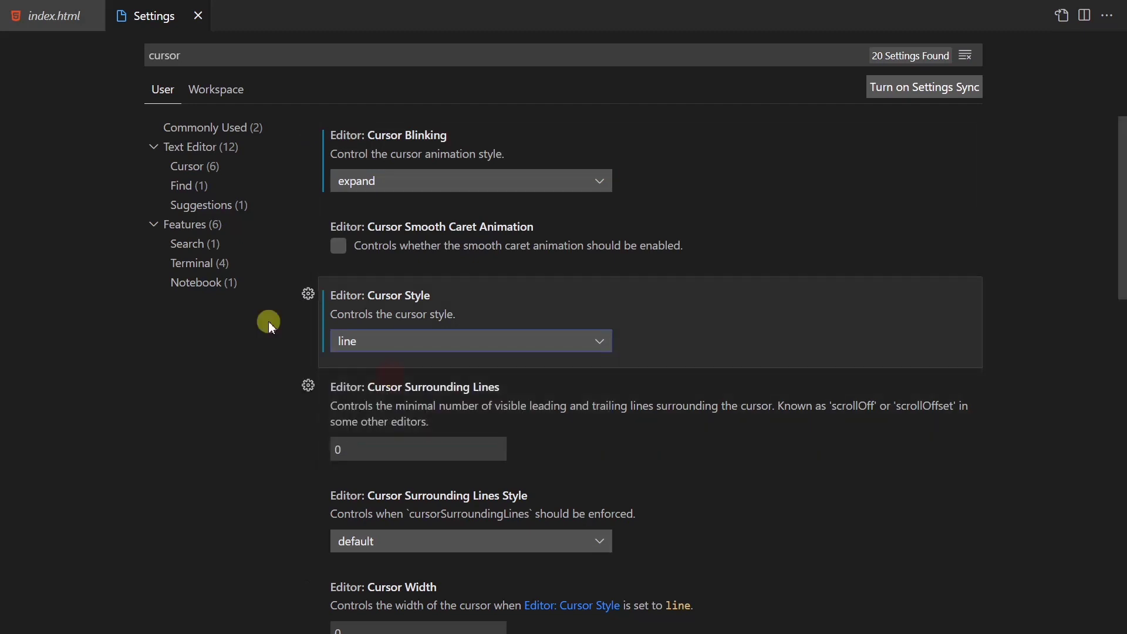
left_click(42, 17)
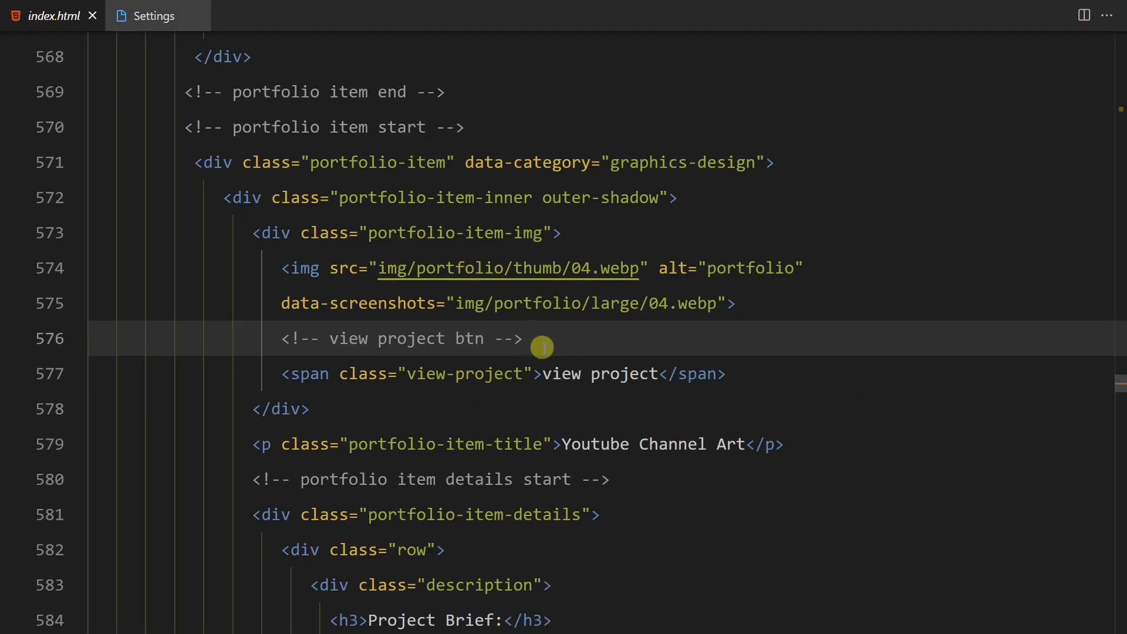
Set the editor's cursor style to underline and check the cursor in index.html.
left_click(140, 12)
left_click(516, 347)
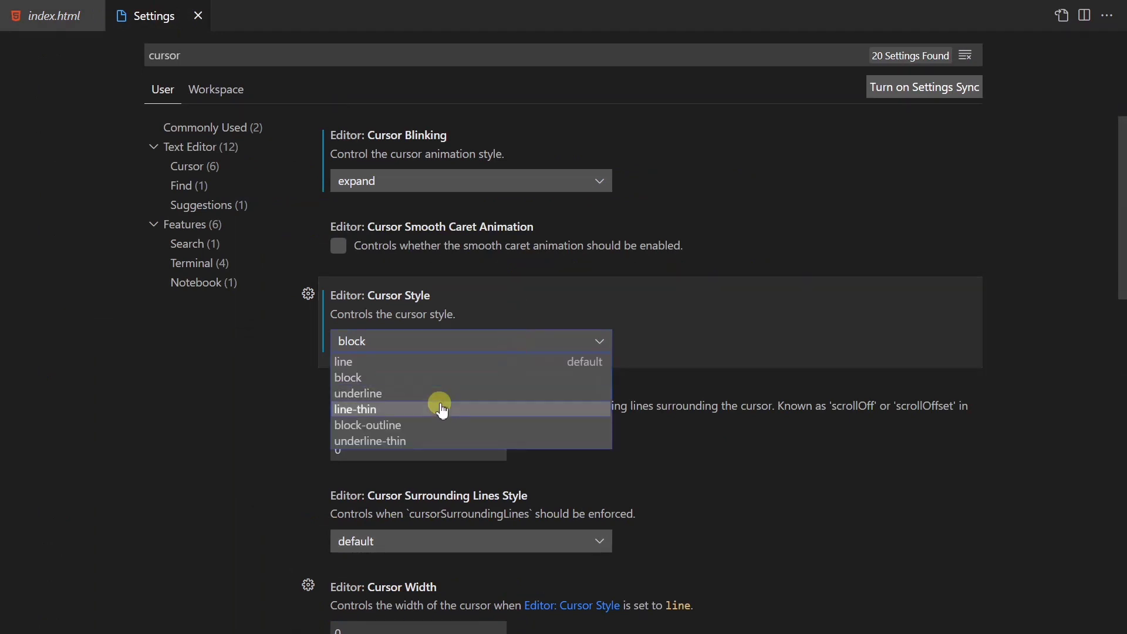
left_click(433, 391)
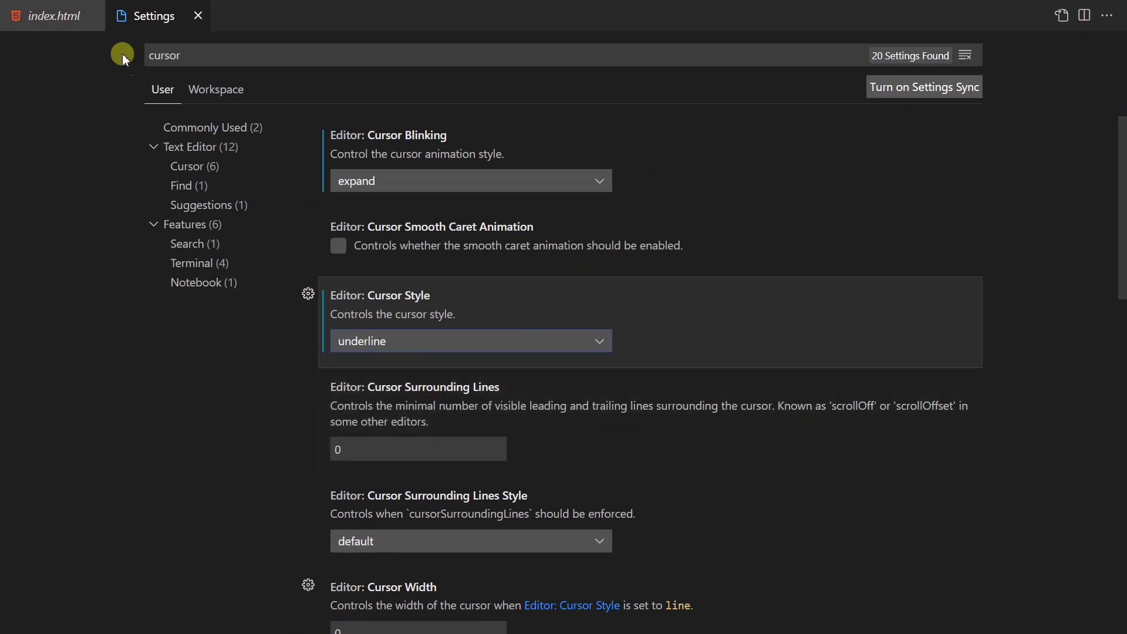
left_click(67, 20)
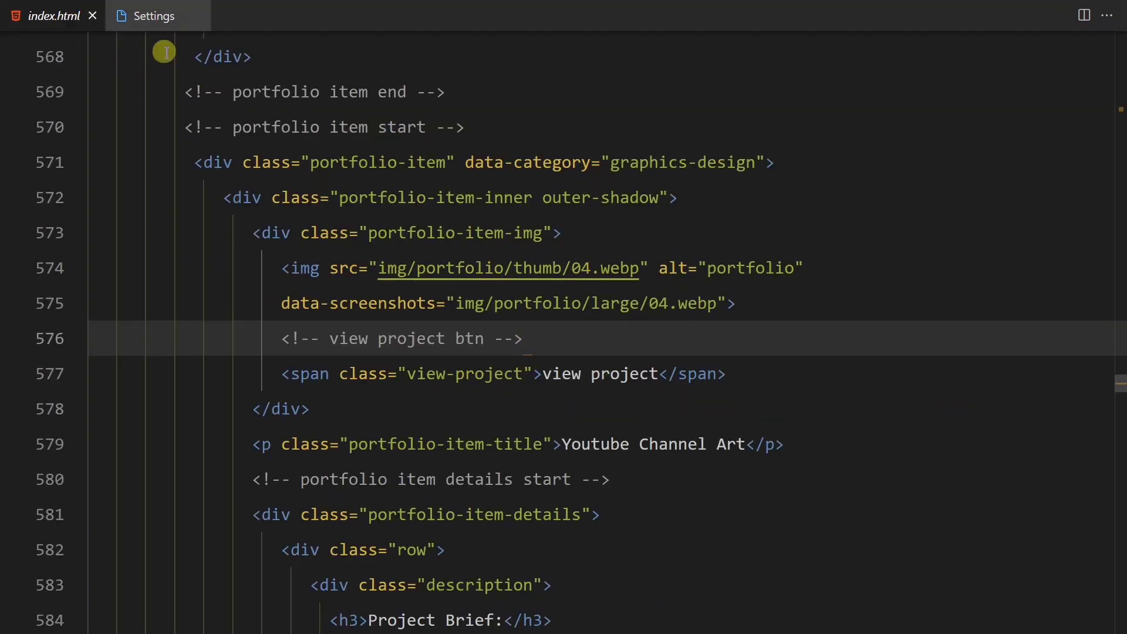
Set the editor's cursor style to block-outline and check the cursor in index.html.
left_click(147, 15)
left_click(534, 342)
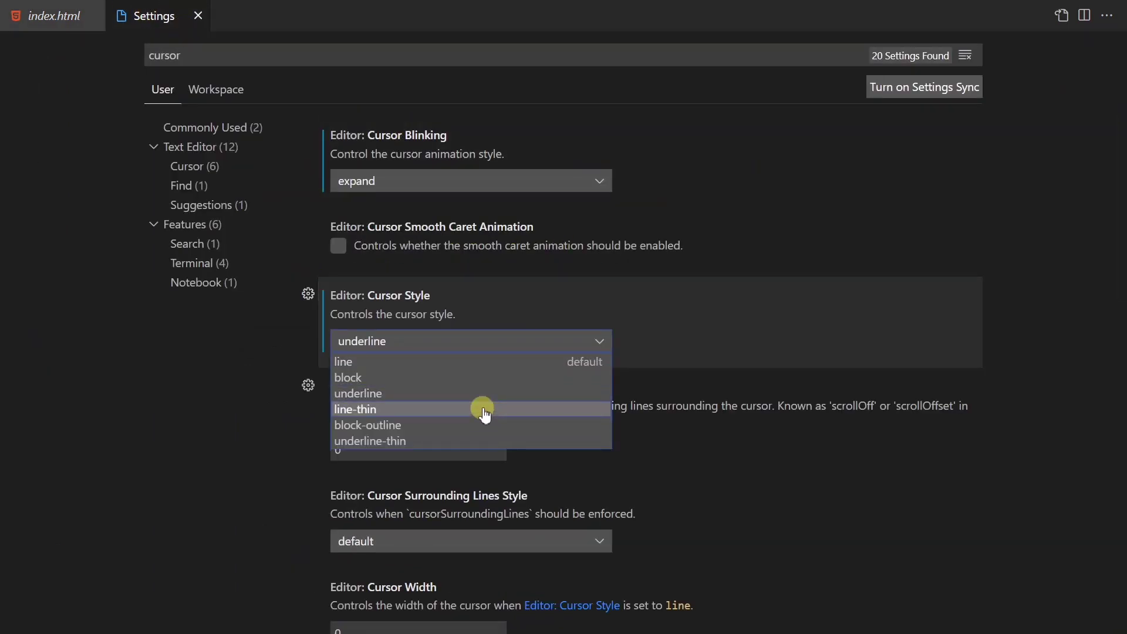
left_click(475, 427)
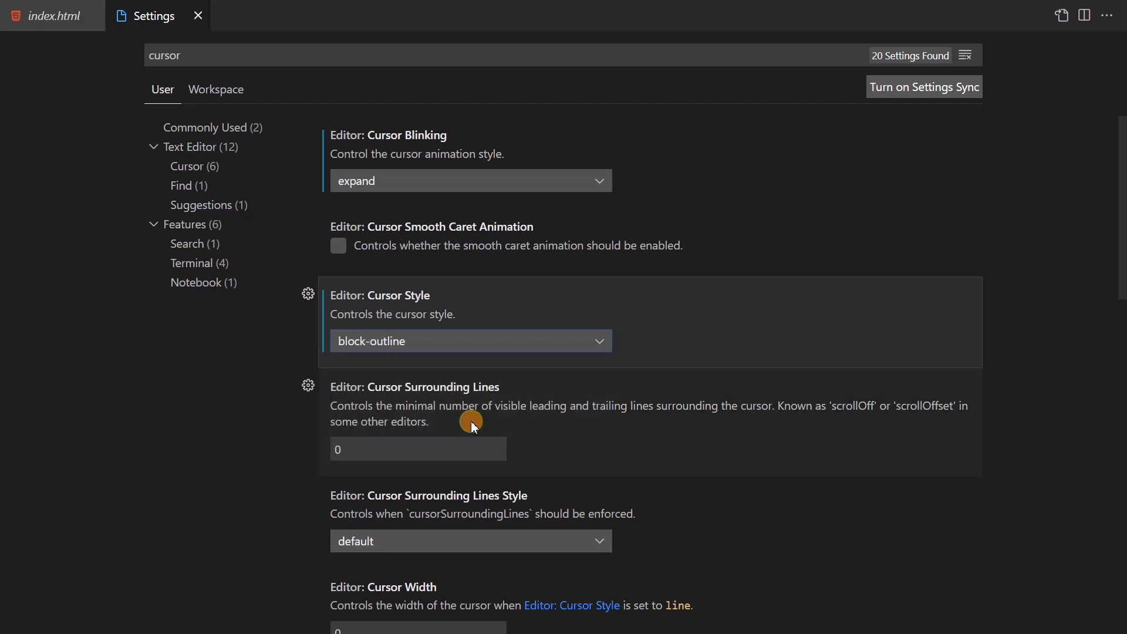
left_click(44, 17)
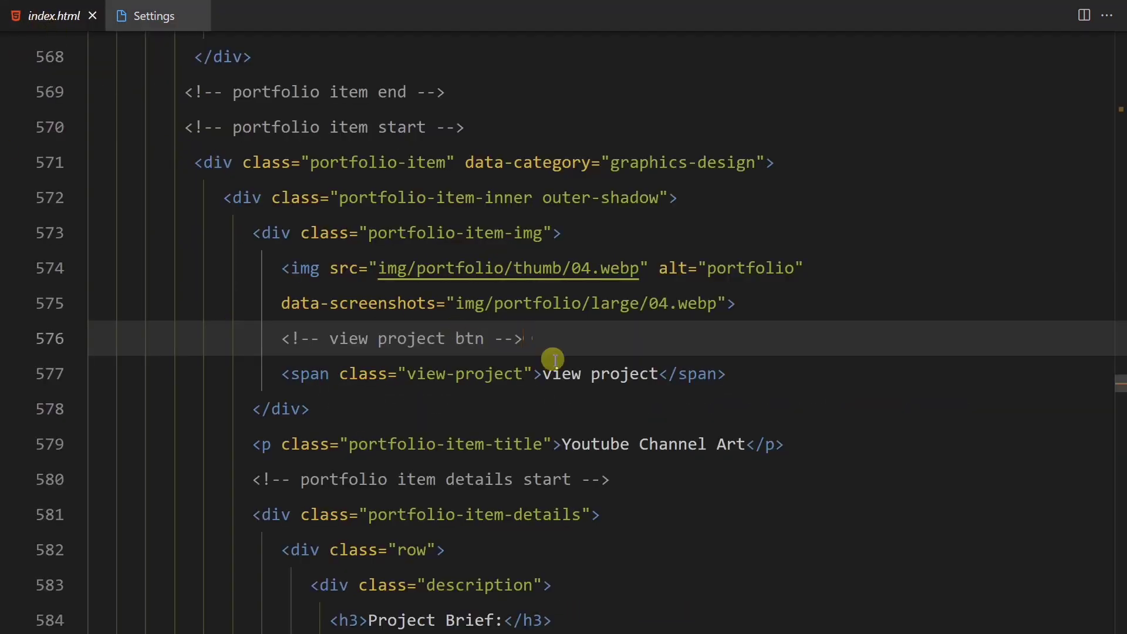
Set the editor's cursor style to underline-thin and check the cursor in index.html.
left_click(172, 14)
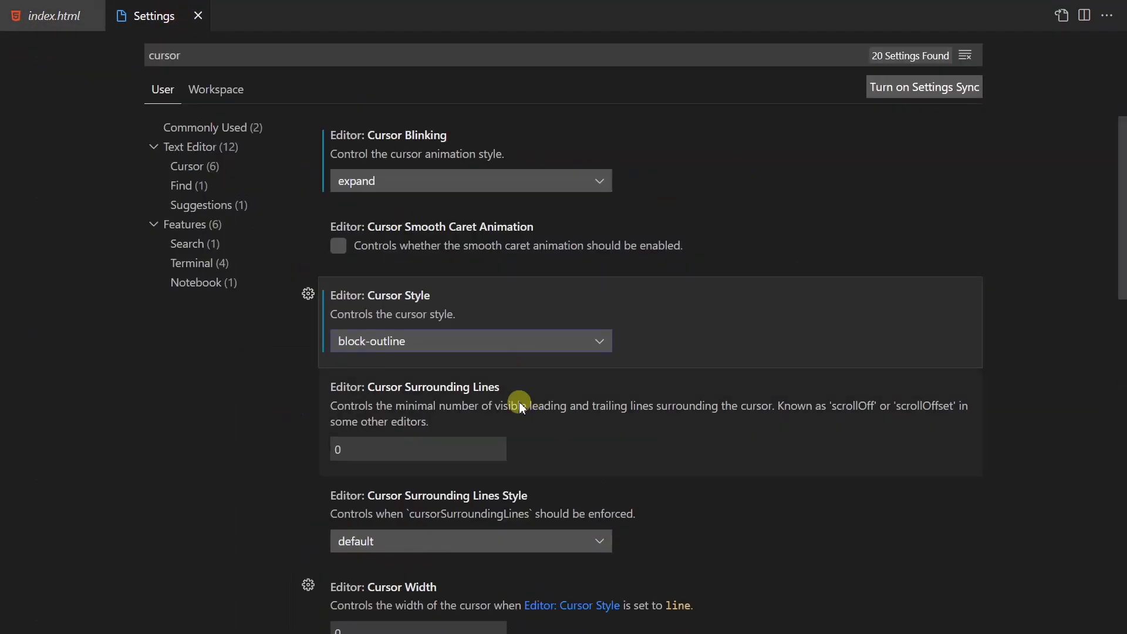
left_click(497, 339)
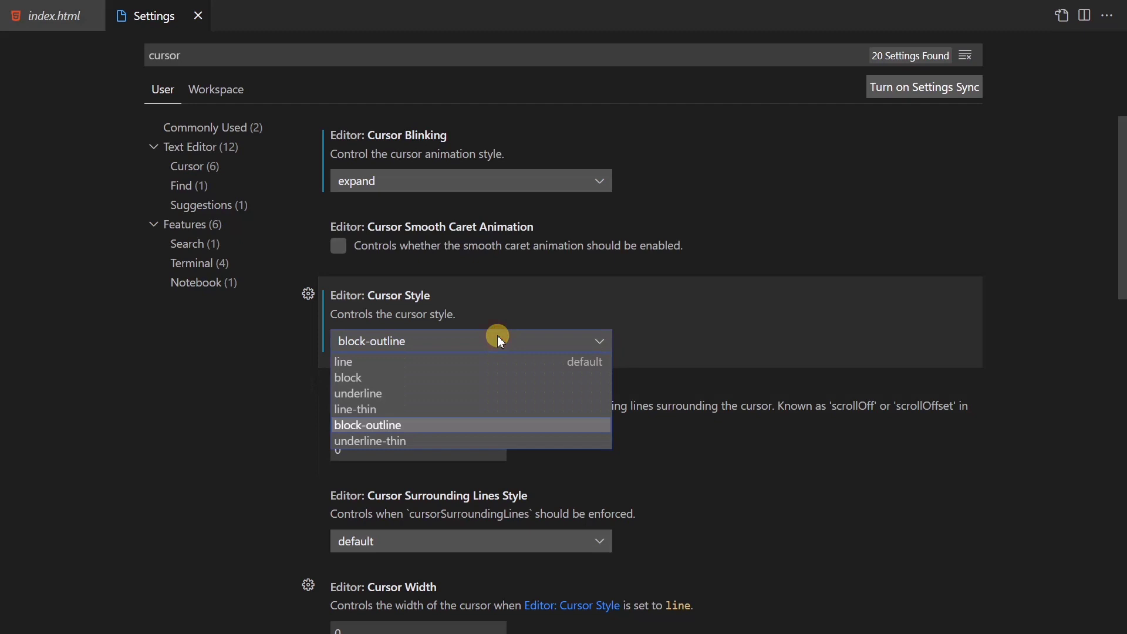
left_click(433, 438)
left_click(26, 11)
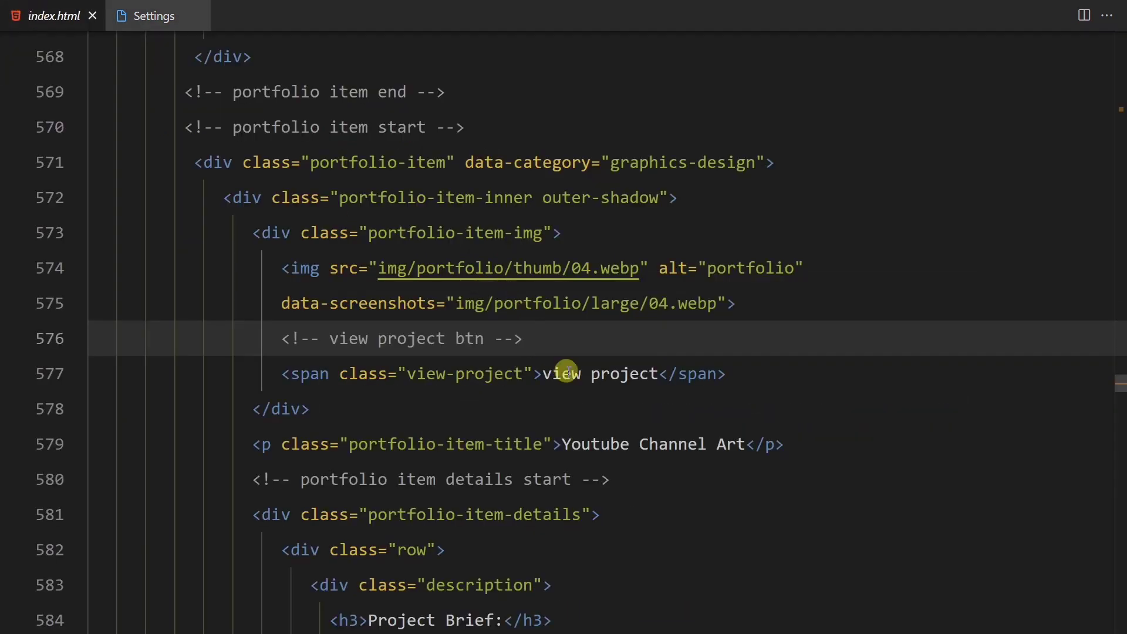
Return to the settings and switch the editor's cursor style to underline, followed by block.
left_click(155, 16)
left_click(480, 344)
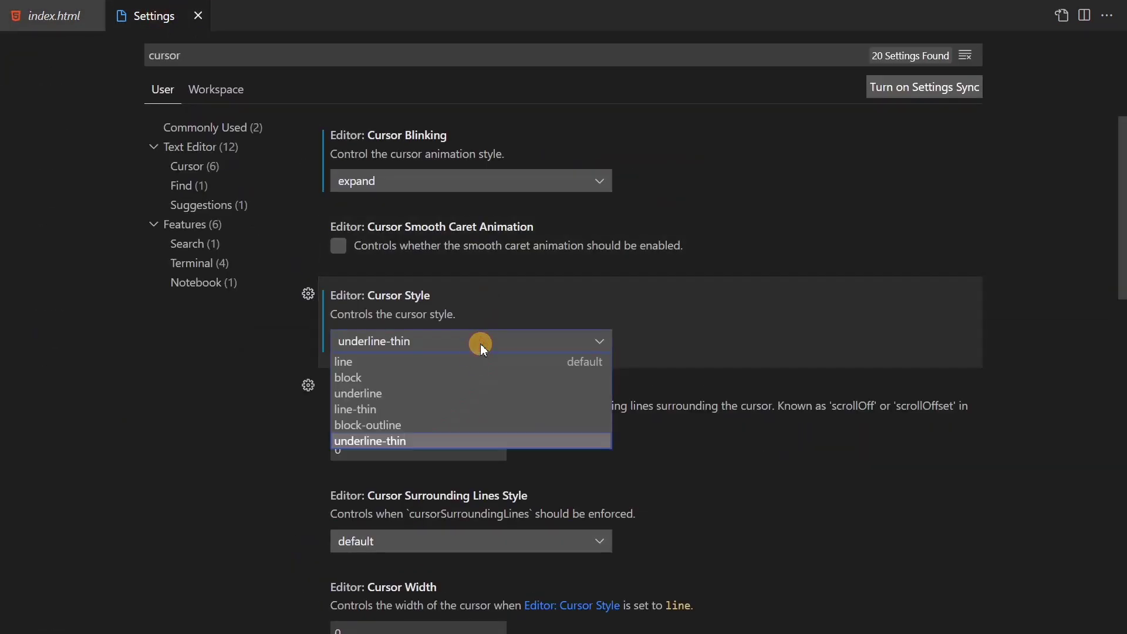
left_click(456, 394)
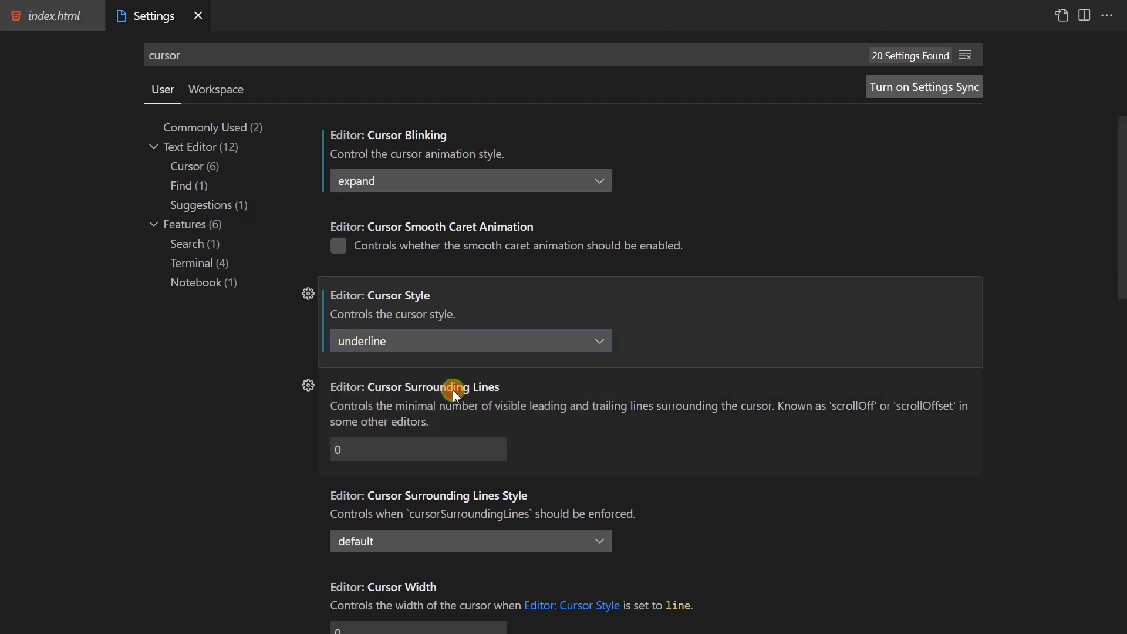
left_click(456, 348)
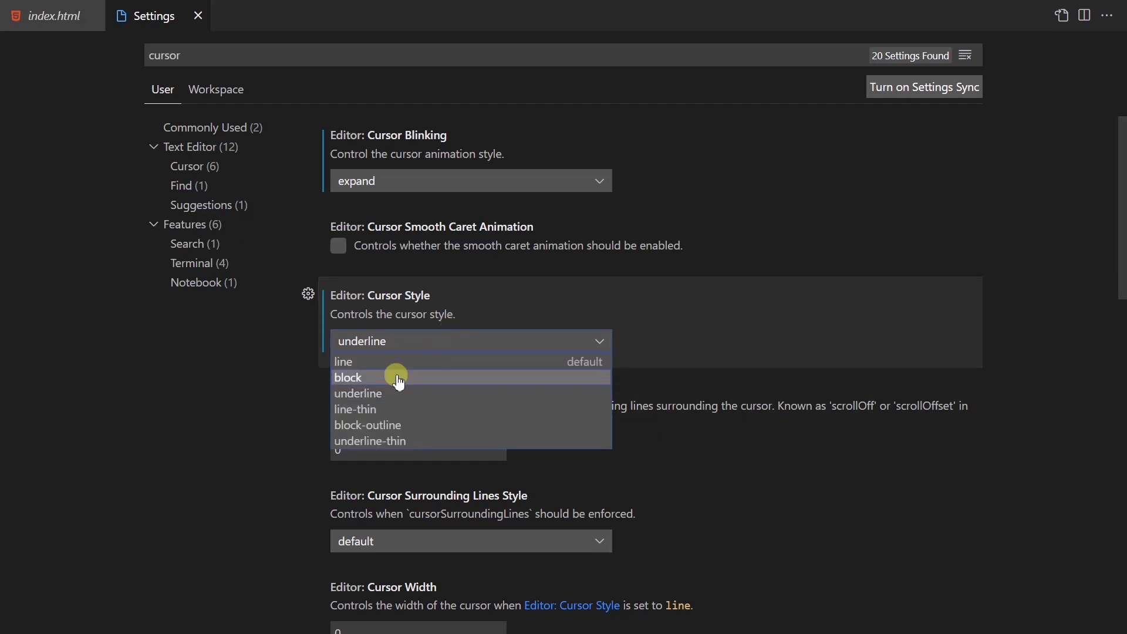
left_click(395, 378)
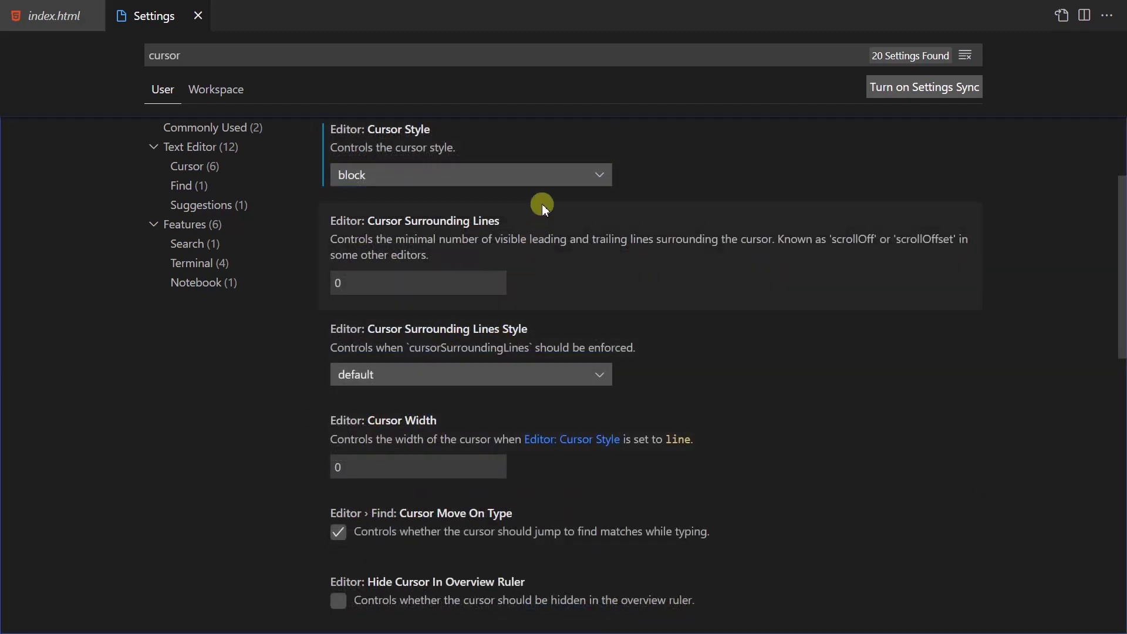
Set the editor's cursor style to line with a cursor width of 5, and check the cursor in index.html.
left_click(541, 179)
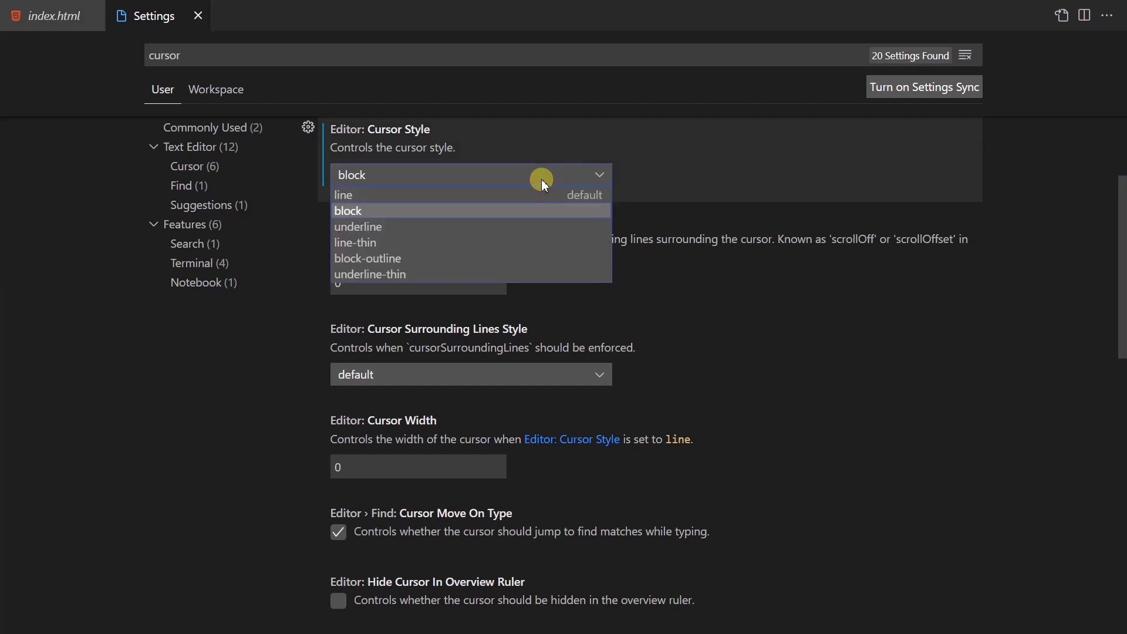
left_click(416, 203)
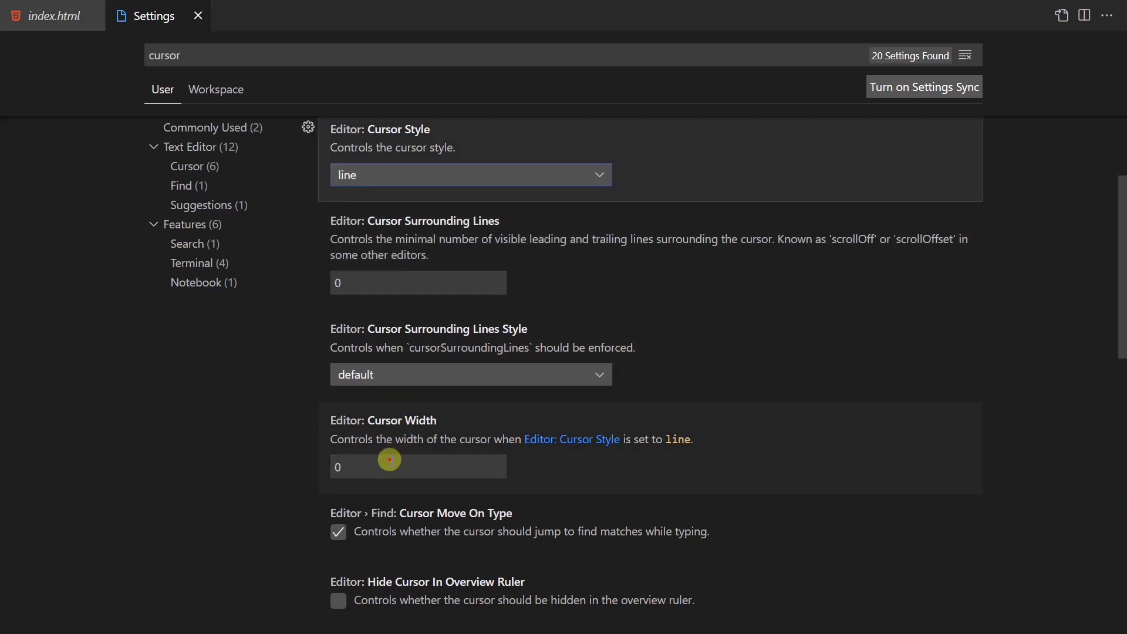
key("Tab")
left_click(378, 466)
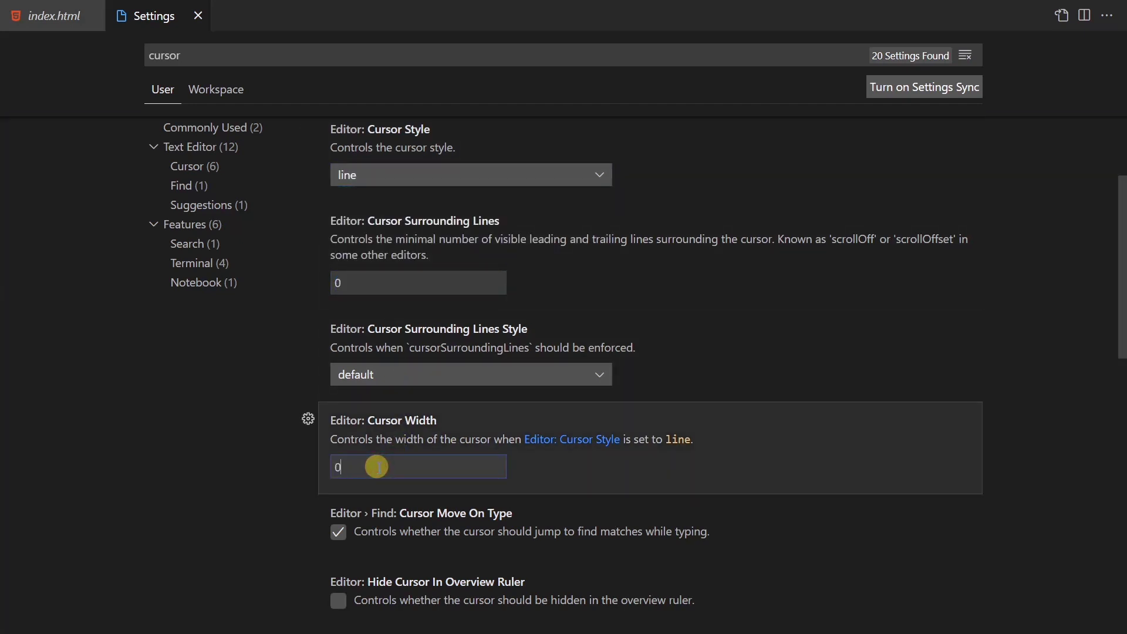
key("BackSpace")
type("1")
left_click(53, 16)
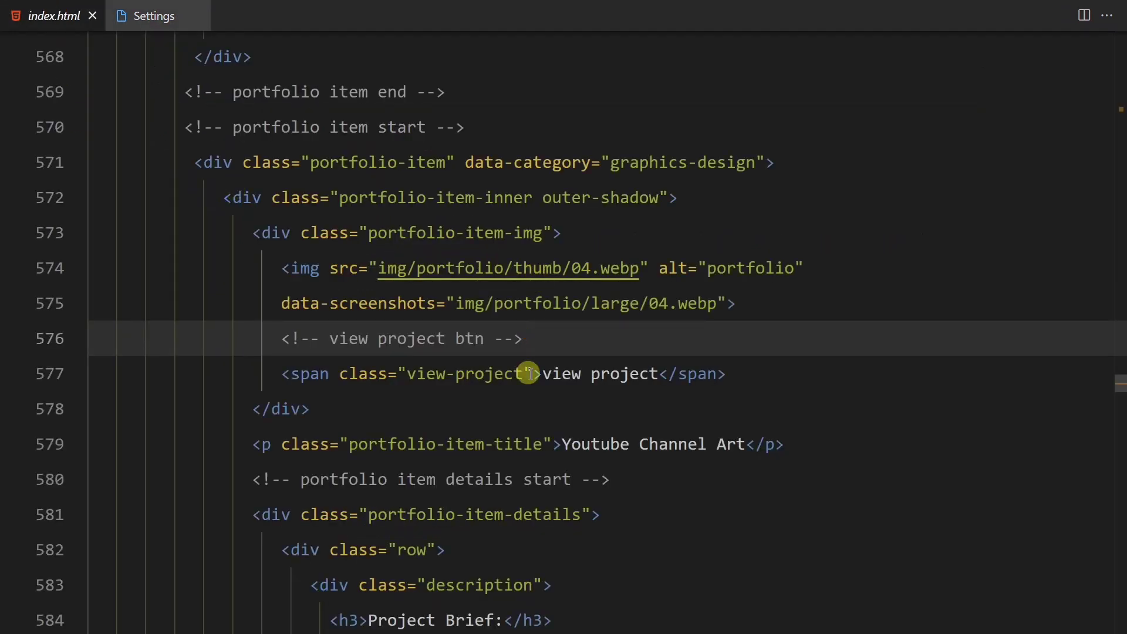
Reset the editor's cursor width to 0 and set the cursor style to underline.
left_click(154, 16)
left_click(360, 470)
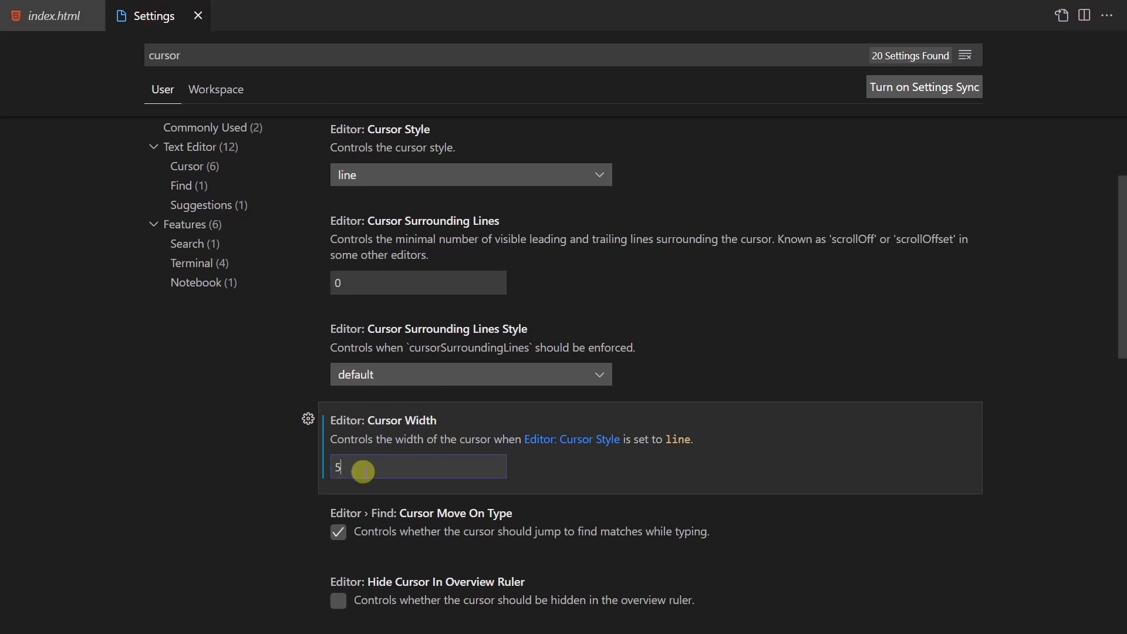
key("BackSpace")
type("0")
left_click(43, 18)
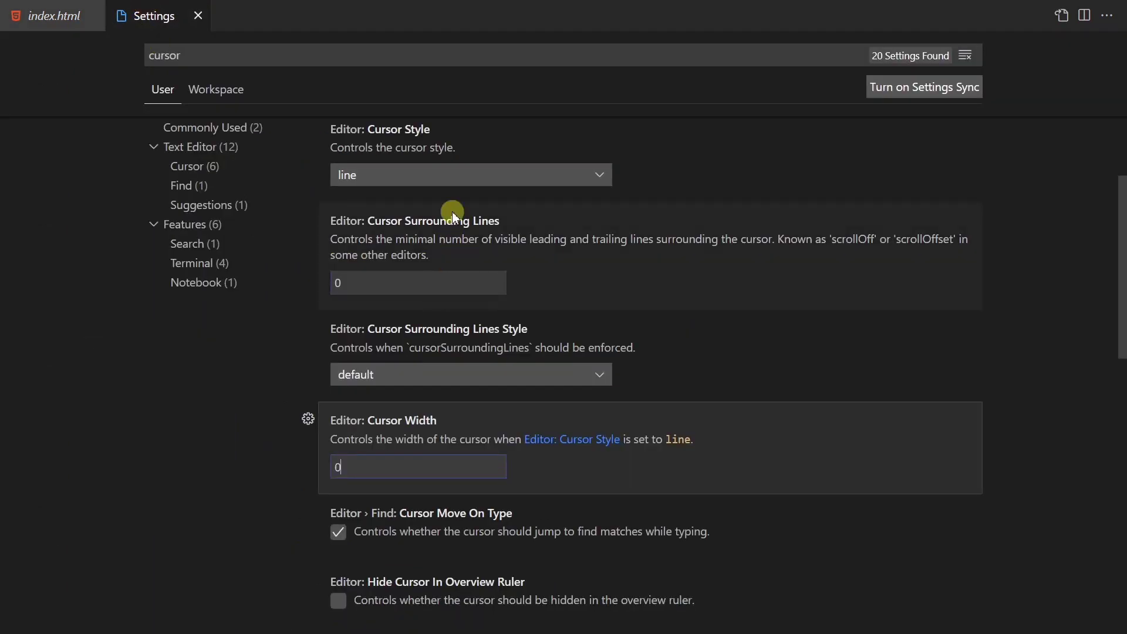
left_click(467, 175)
left_click(442, 227)
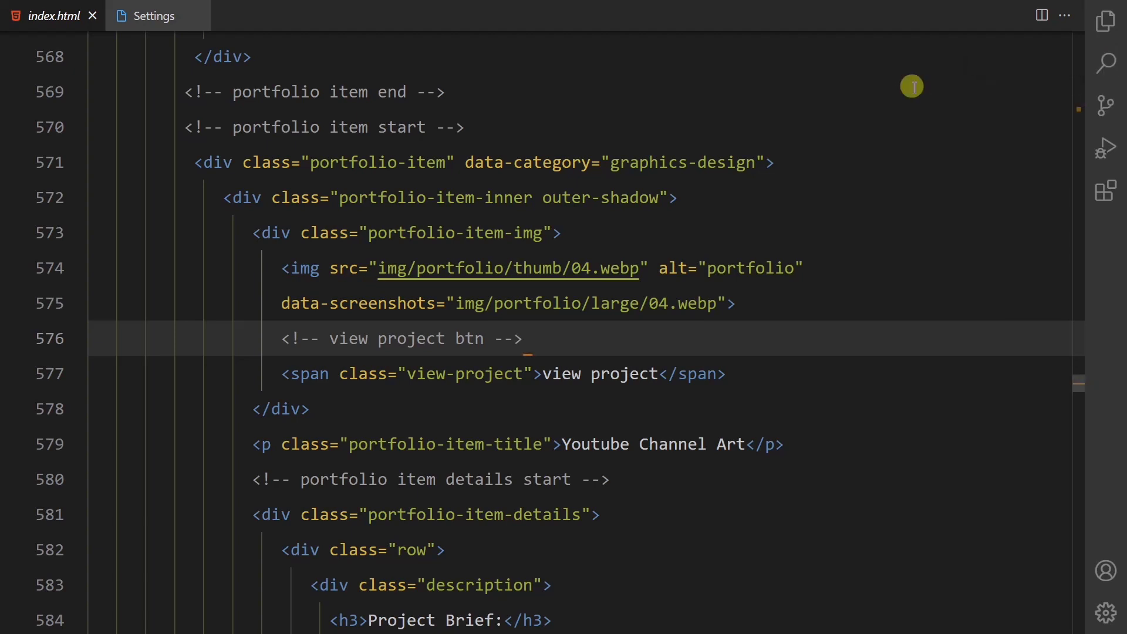
Show the project-wide search, look at the project's file explorer, and return to the search.
key("ctrl+shift+f")
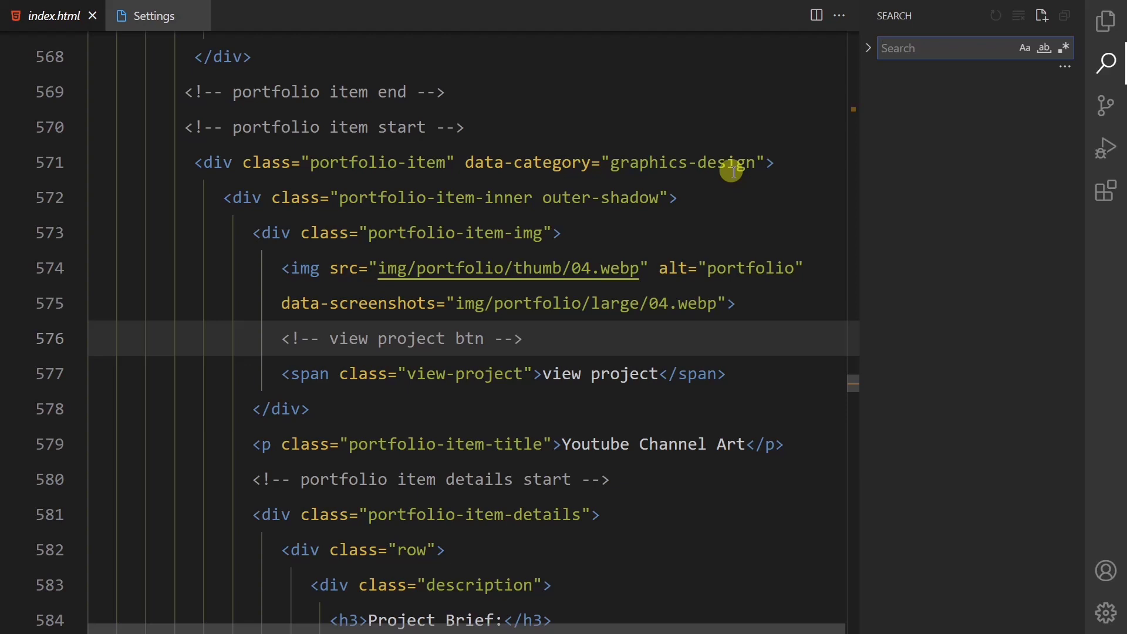
key("ctrl+shift+e")
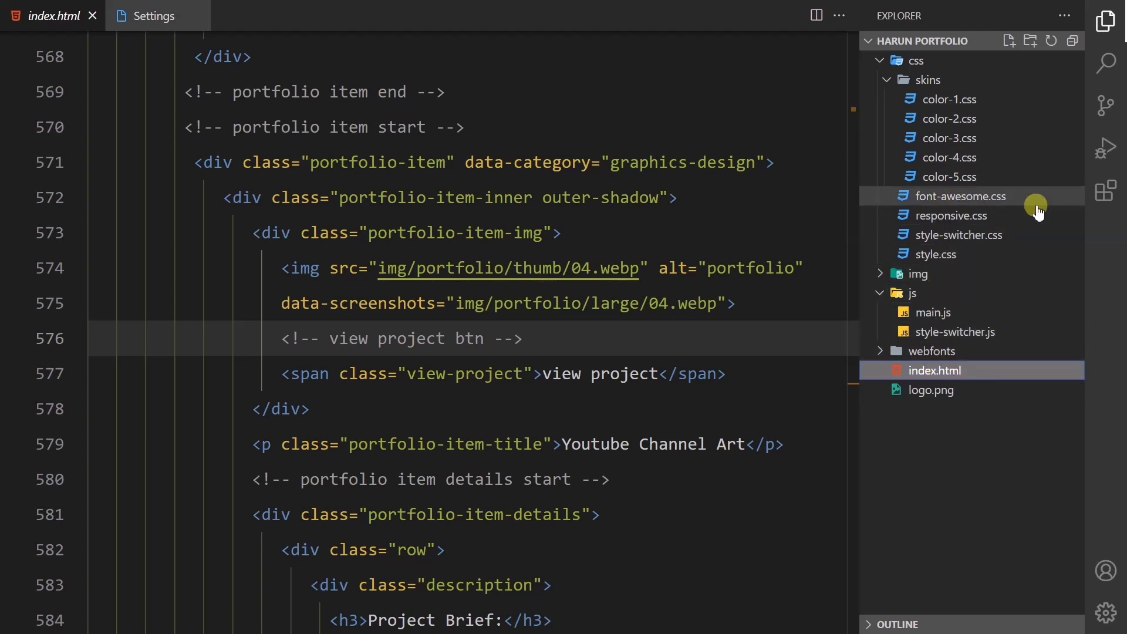
key("ctrl+shift+f")
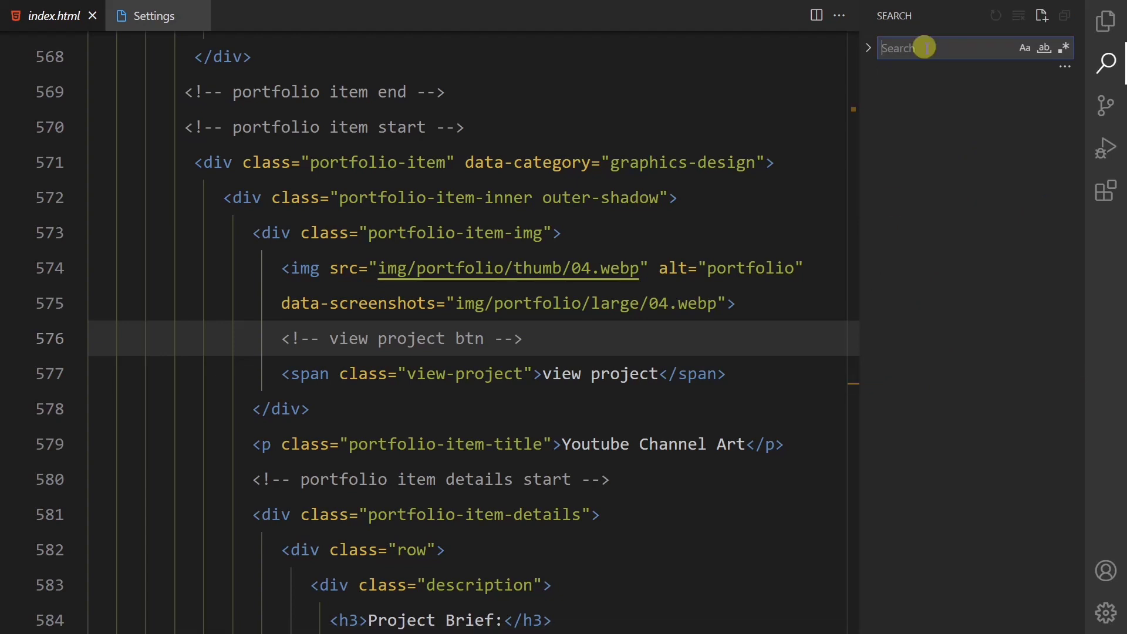
Search all project files for the portfolio owner's first name, followed by a search for "container".
type("Harun")
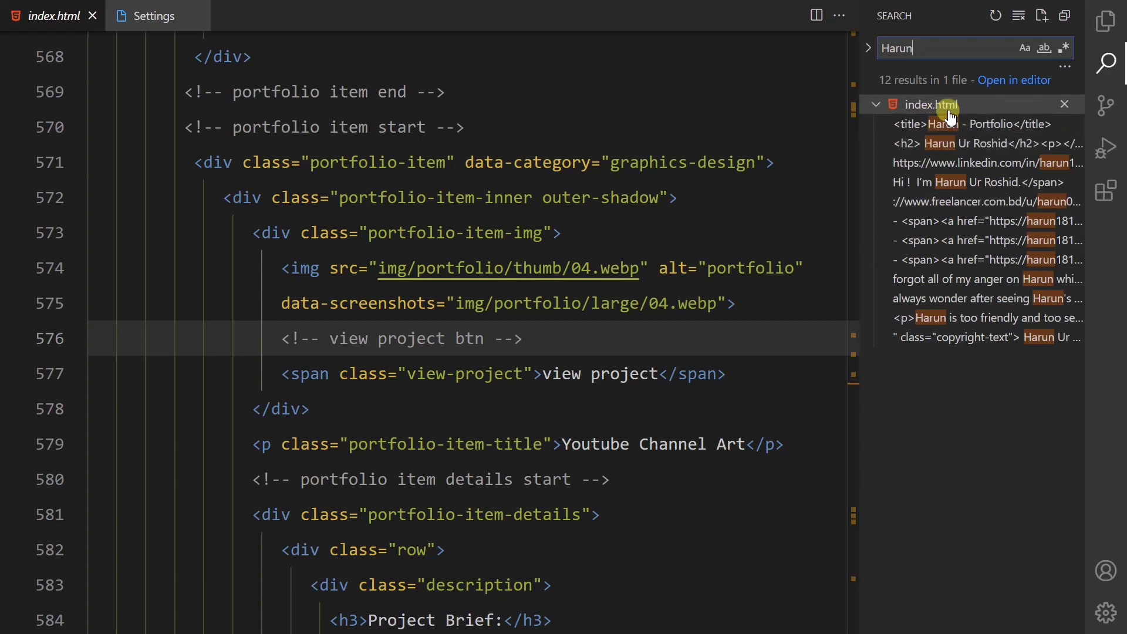
left_click_drag(940, 48, 879, 63)
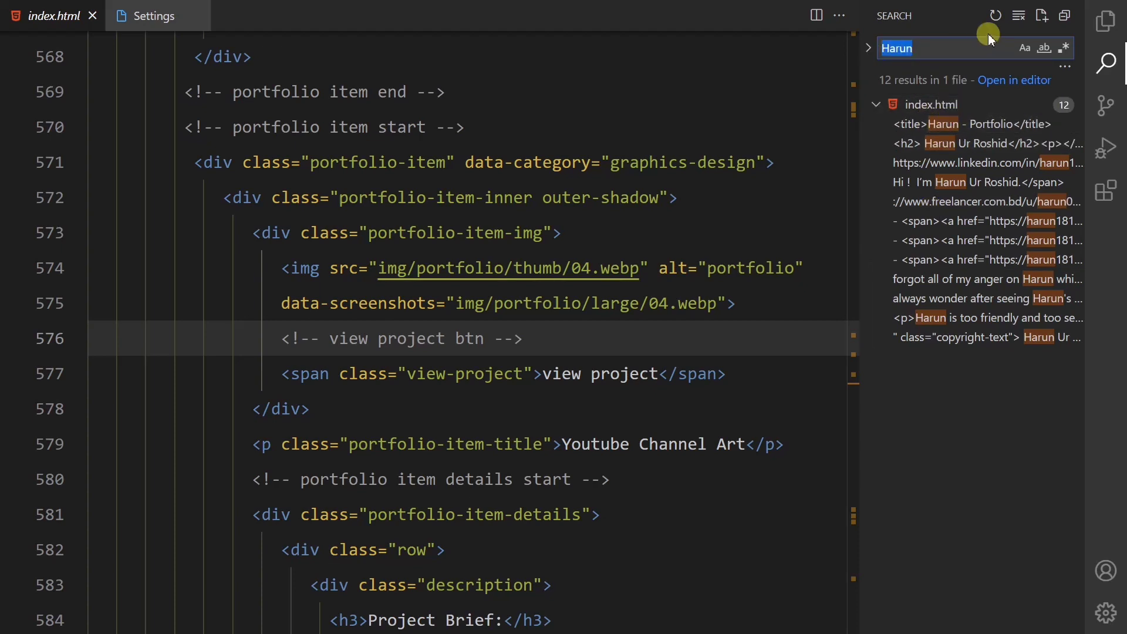
key("BackSpace")
type("con")
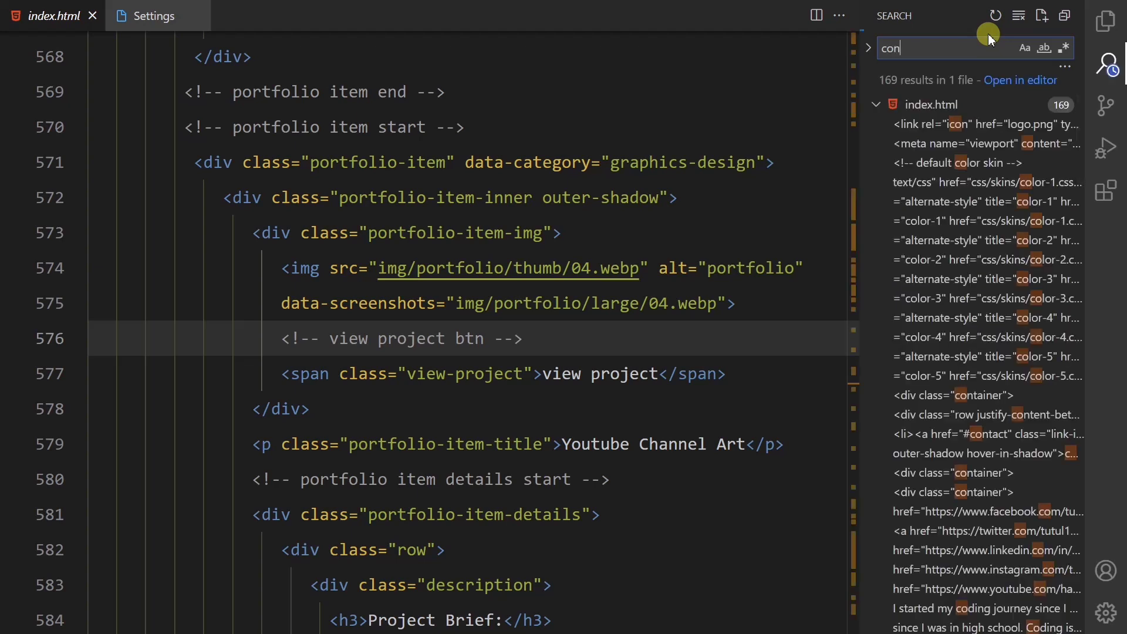
type("a")
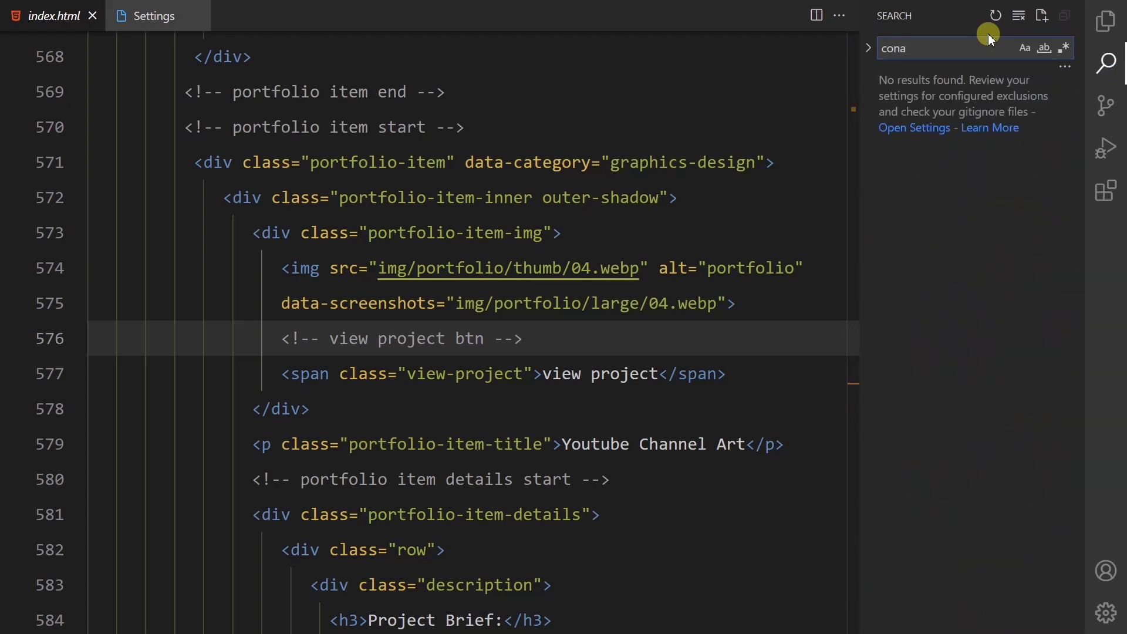
key("BackSpace")
type("tainer")
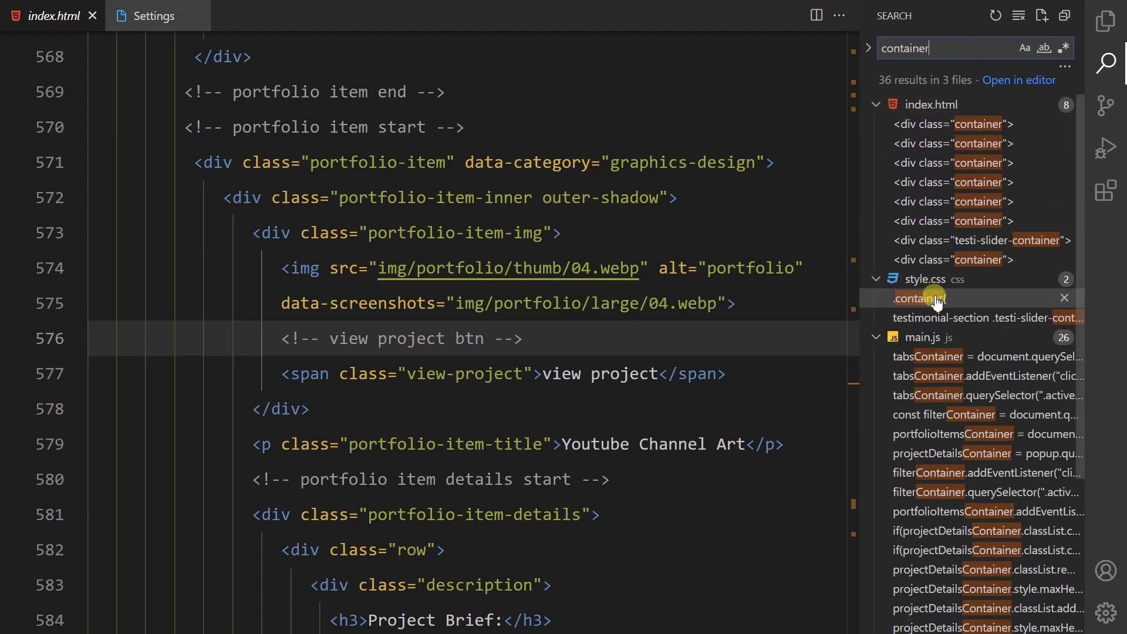
Look through the "container" matches across the project files and clear the search term.
scroll(923, 376, "down", 5)
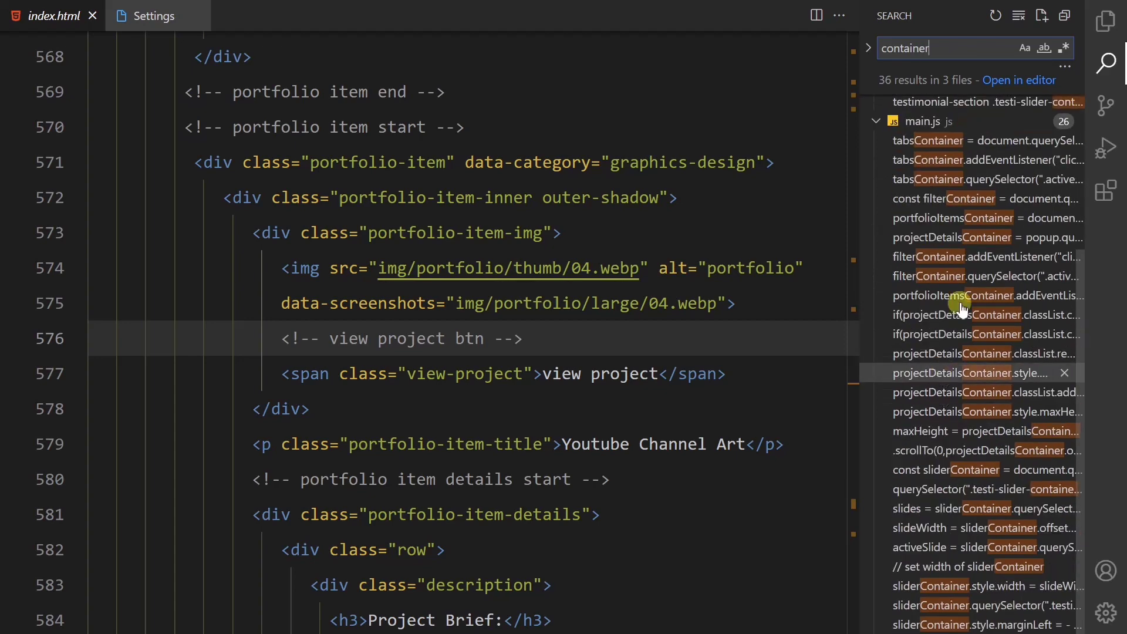
scroll(981, 378, "up", 5)
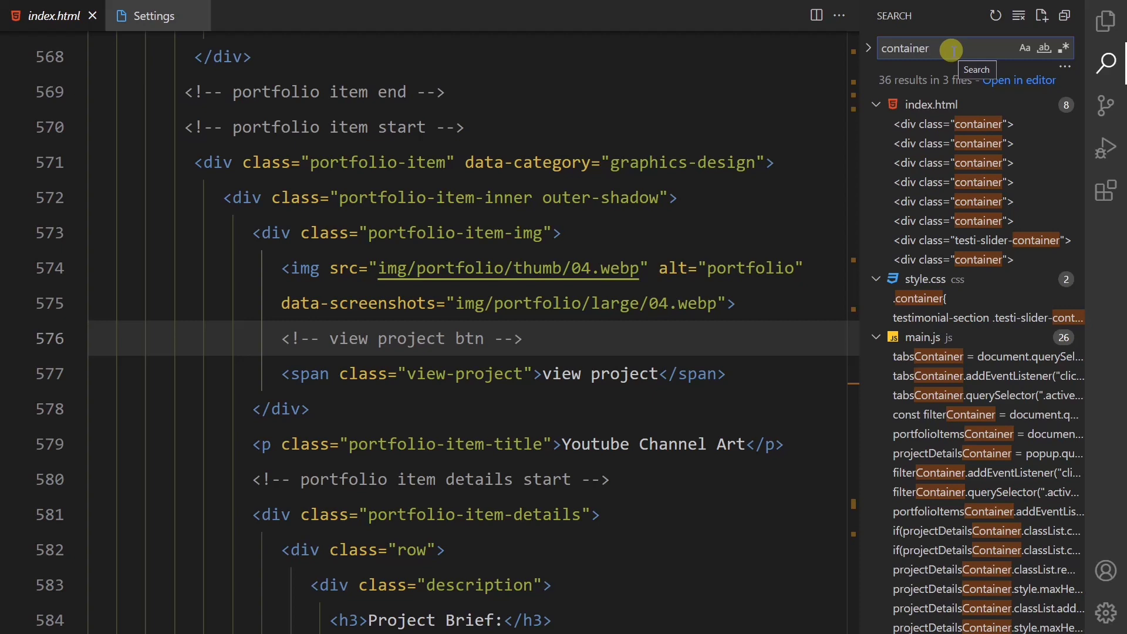
left_click_drag(952, 50, 884, 48)
key("BackSpace")
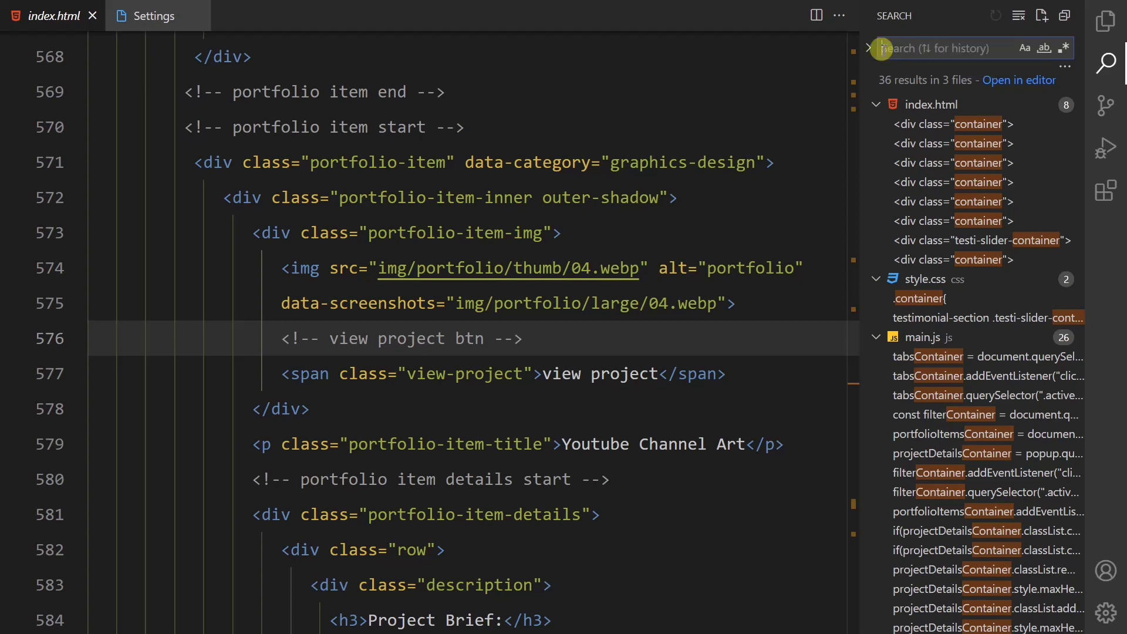
Find the portfolio owner's first name within index.html only, replacing the previous find term.
mouse_move(661, 273)
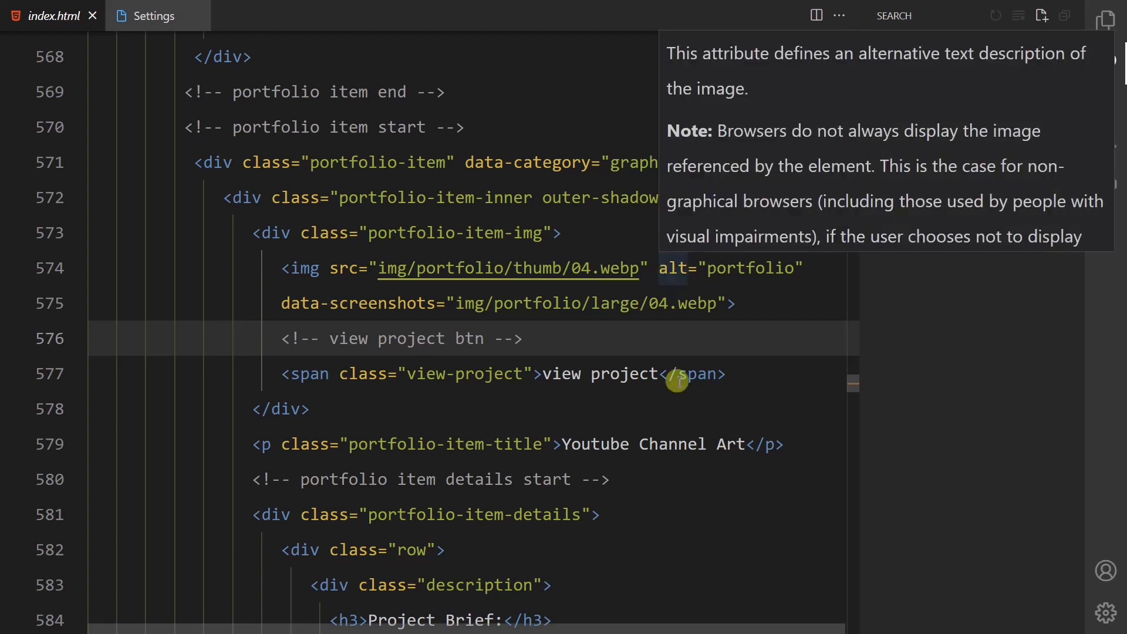
left_click(501, 299)
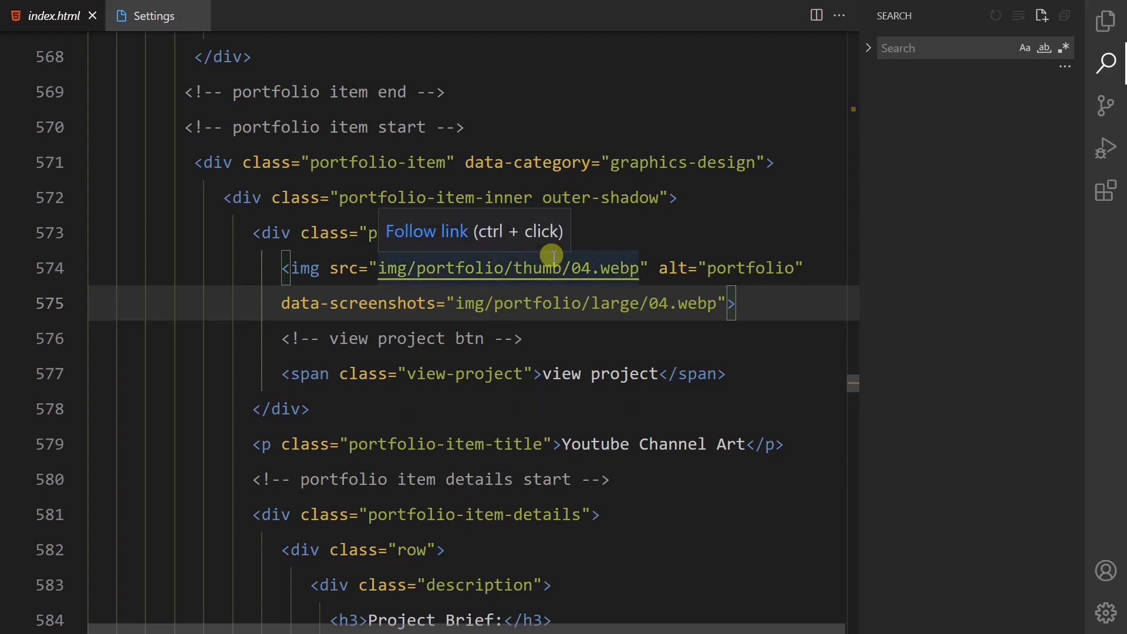
key("ctrl+f")
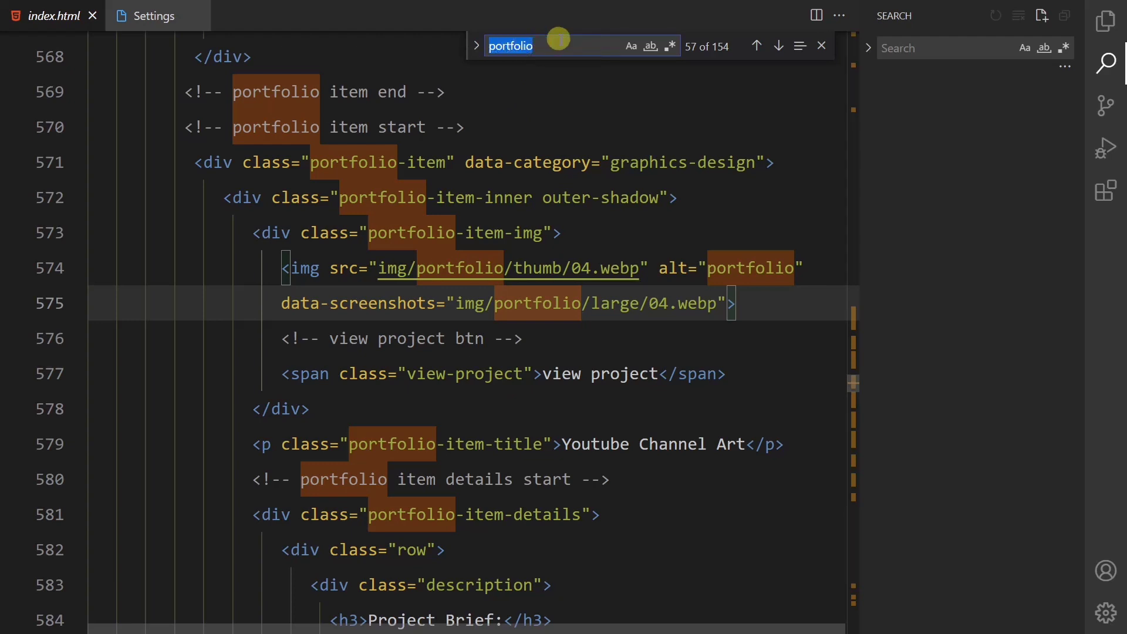
key("BackSpace")
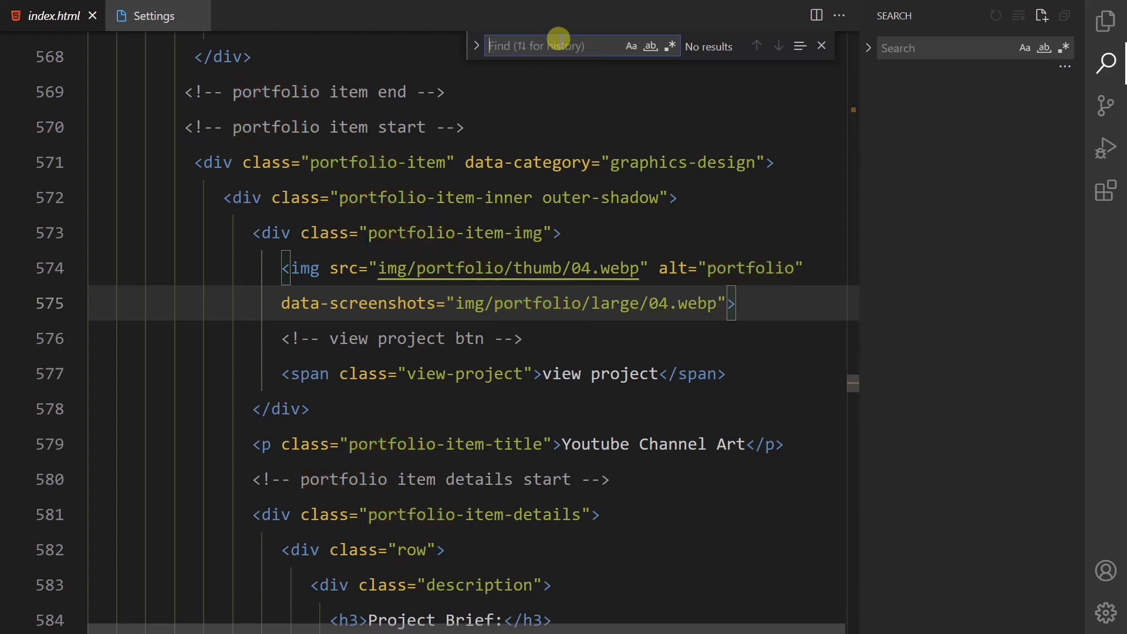
type("harun")
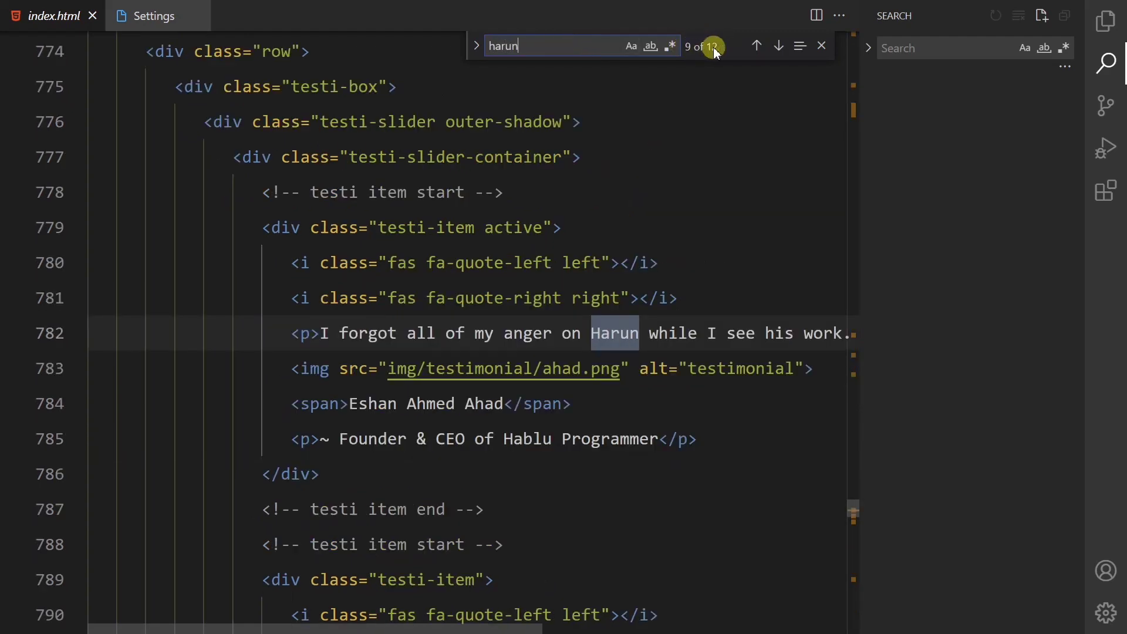
Go forward and backward through the matches of the name in index.html.
left_click(778, 47)
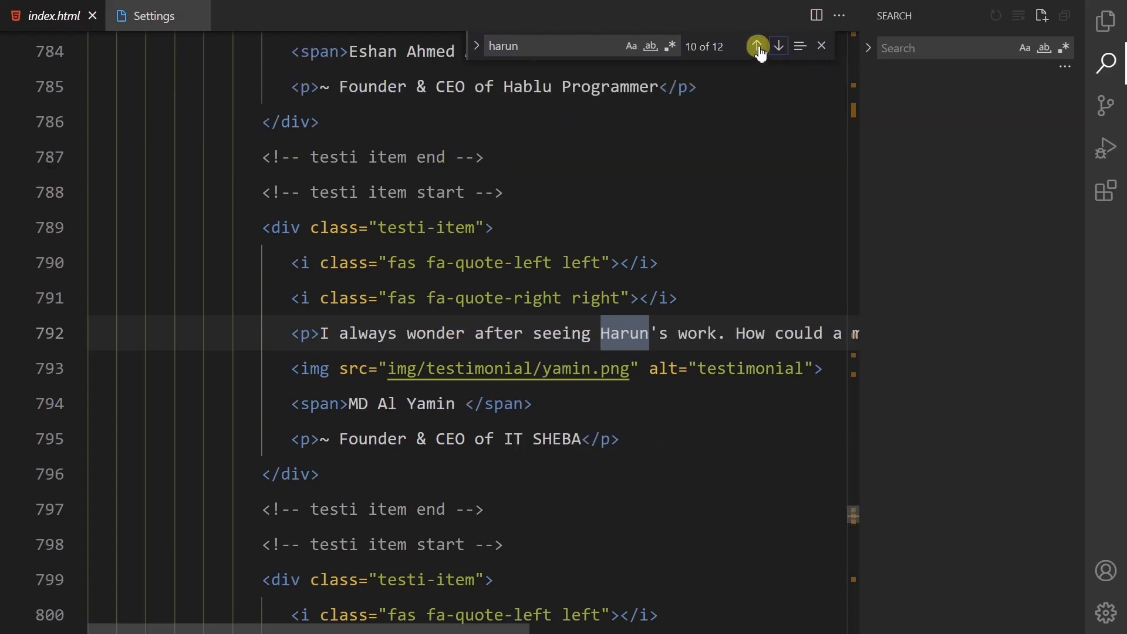
left_click(758, 46)
left_click(784, 47)
left_click(757, 46)
left_click(759, 47)
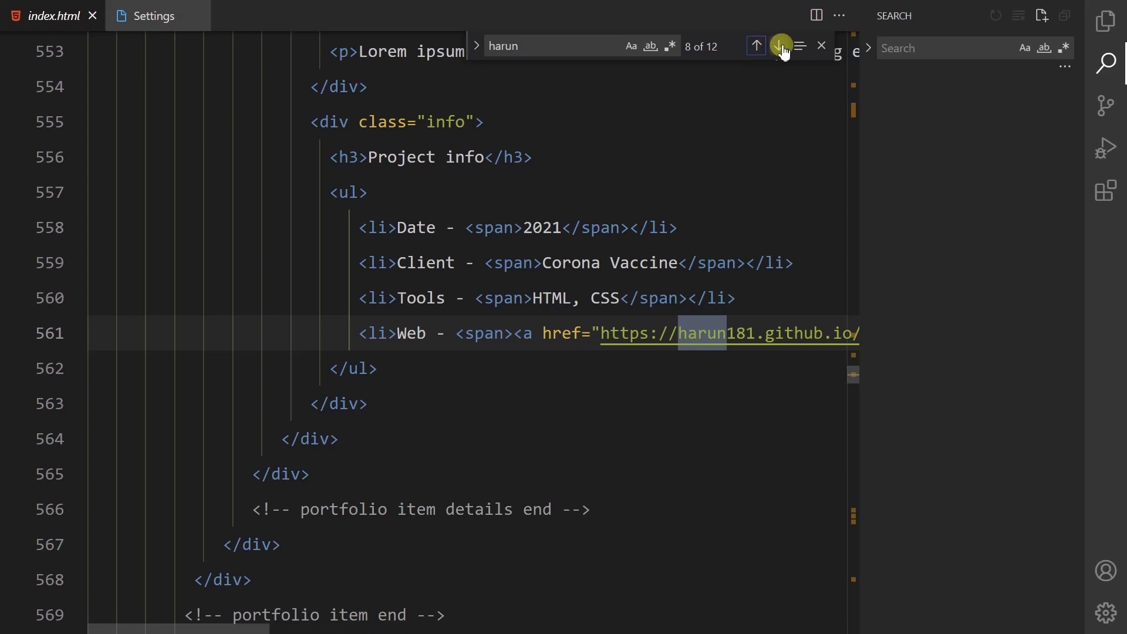
left_click(778, 47)
left_click(758, 46)
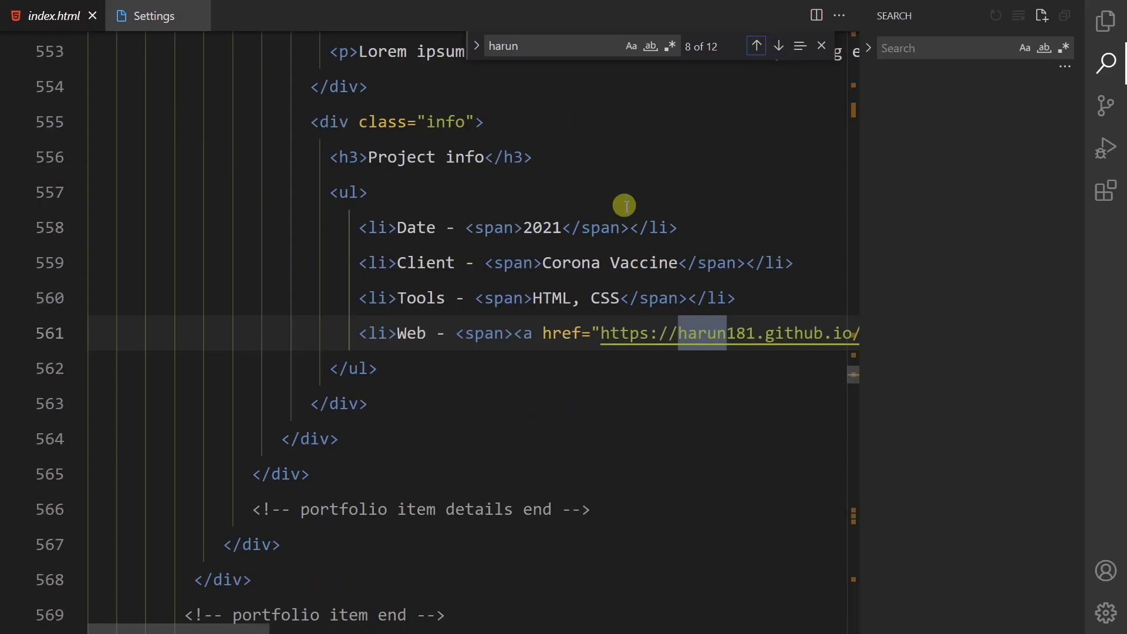